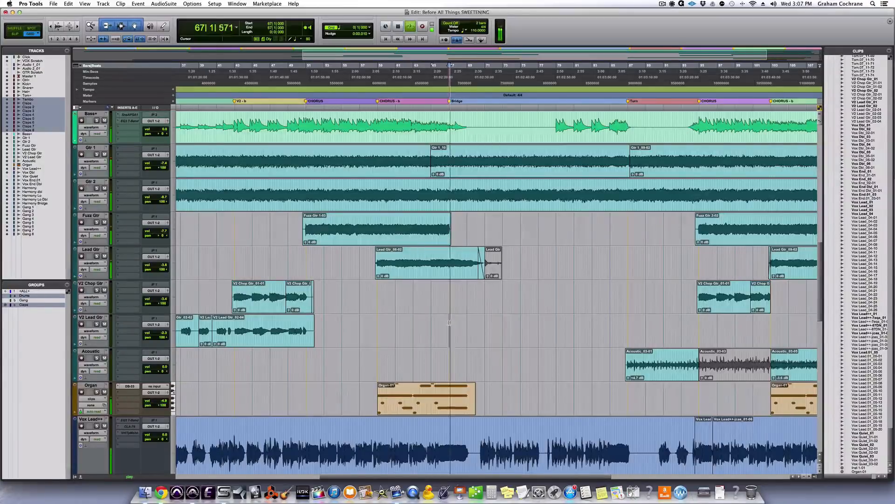
Hide the Click, VOX Scratch and GTR Scratch tracks at the start of the session.
scroll(449, 322, up, 10)
scroll(449, 323, up, 5)
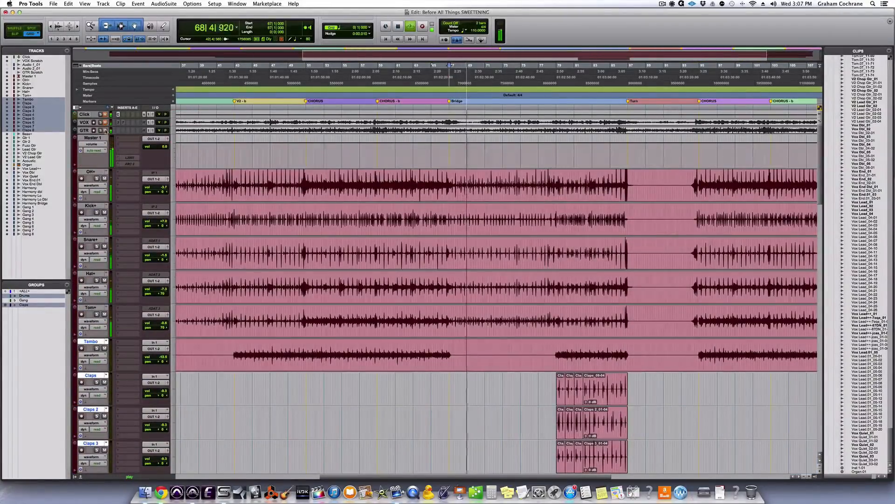
click(84, 130)
shift+click(84, 113)
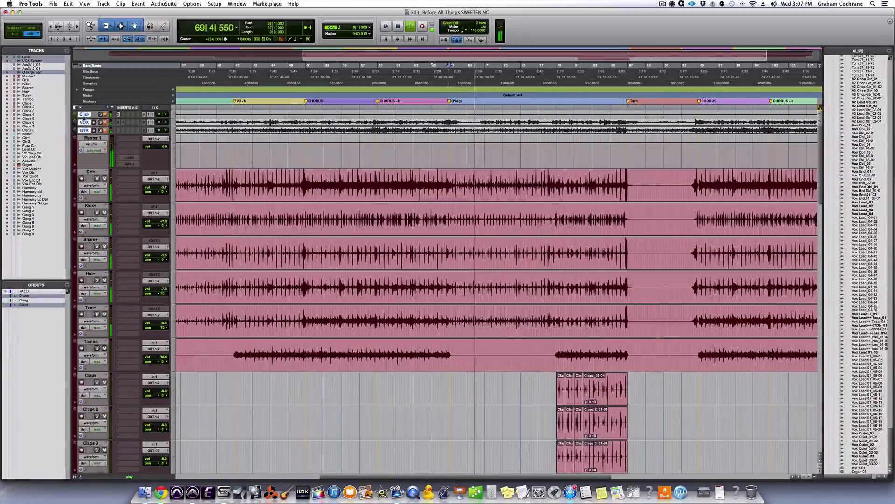
right_click(91, 122)
click(92, 131)
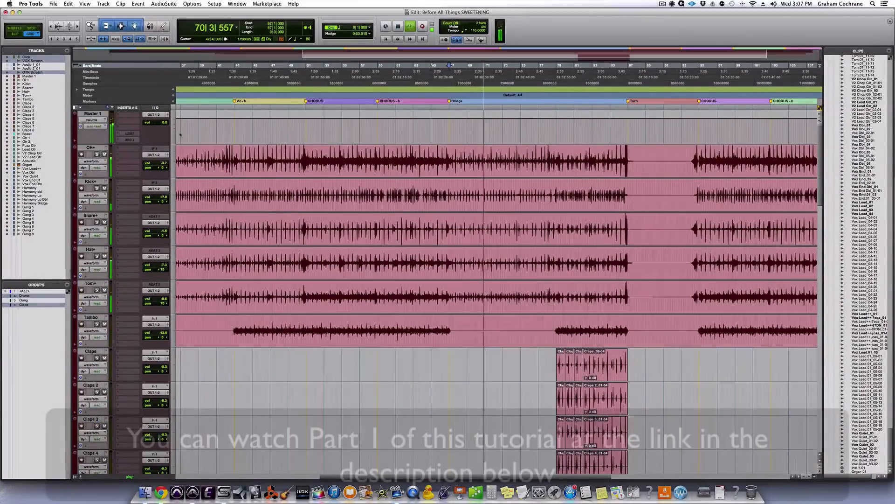
Listen to the bridge while reviewing the bass, guitar, organ and lead vocal tracks, and stop playback.
scroll(436, 198, down, 3)
scroll(420, 215, down, 10)
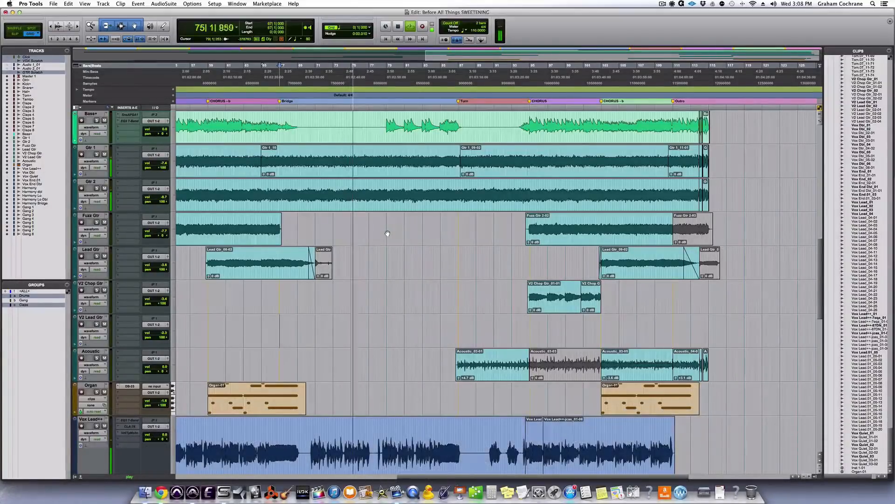
scroll(388, 233, down, 5)
scroll(388, 233, down, 2)
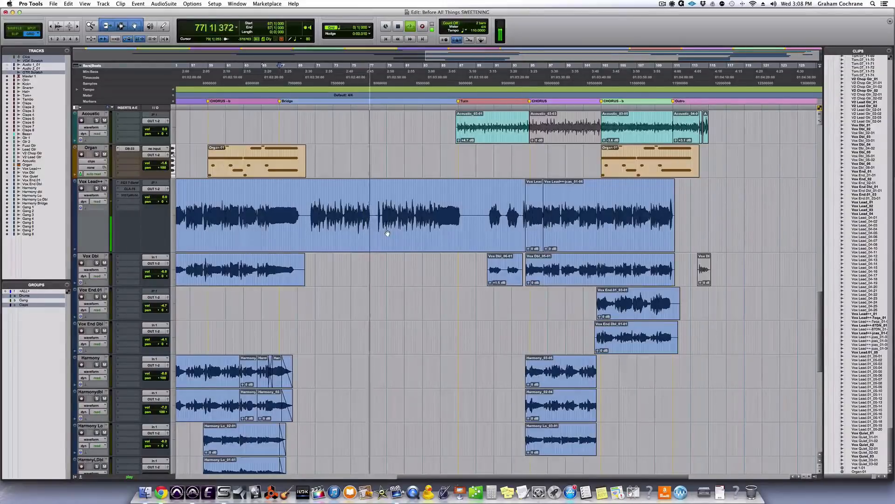
key(space)
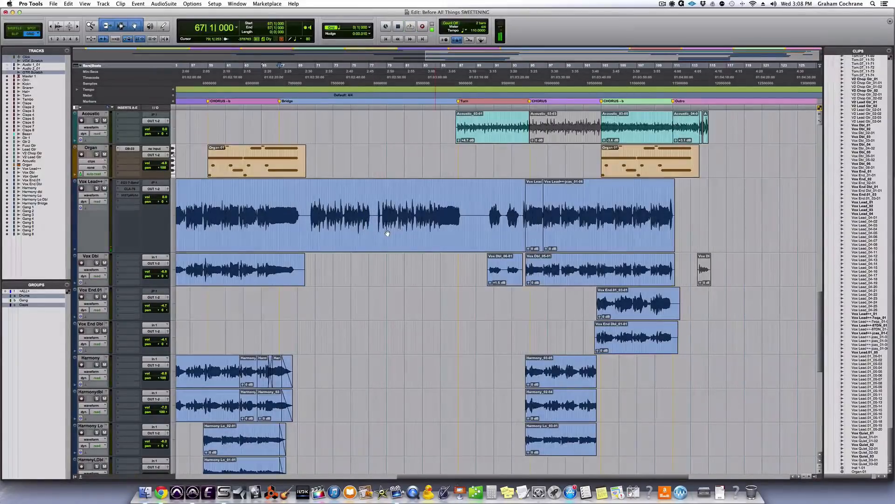
Examine the arrangement around bar 78 in the bridge across the drum, tambourine, clap, bass, guitar, harmony and gang vocal tracks.
scroll(386, 205, down, 4)
scroll(380, 187, up, 1)
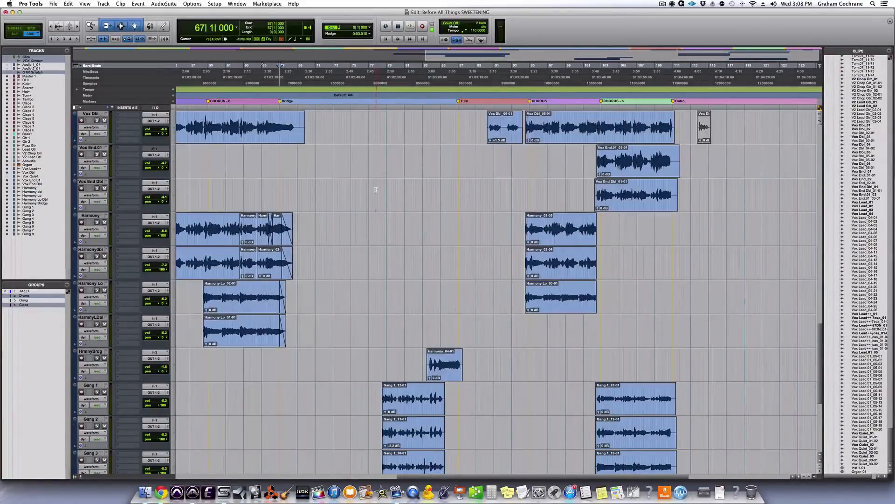
click(376, 189)
scroll(376, 189, up, 10)
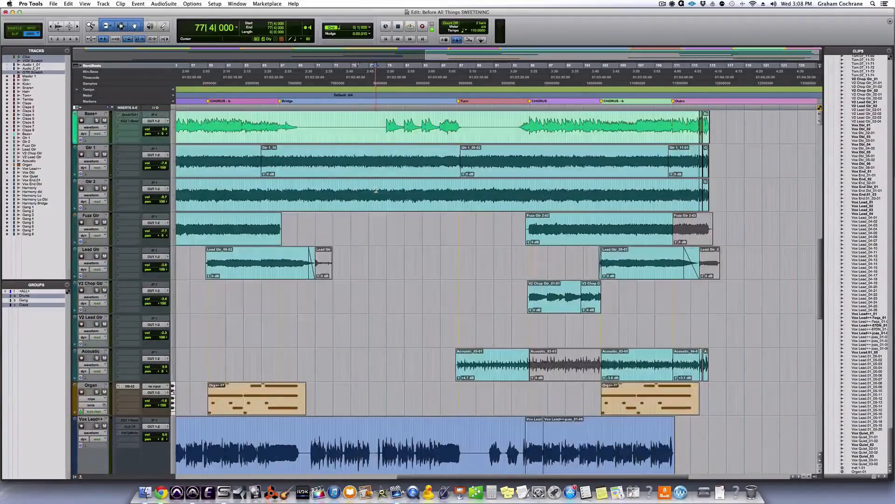
scroll(375, 189, up, 10)
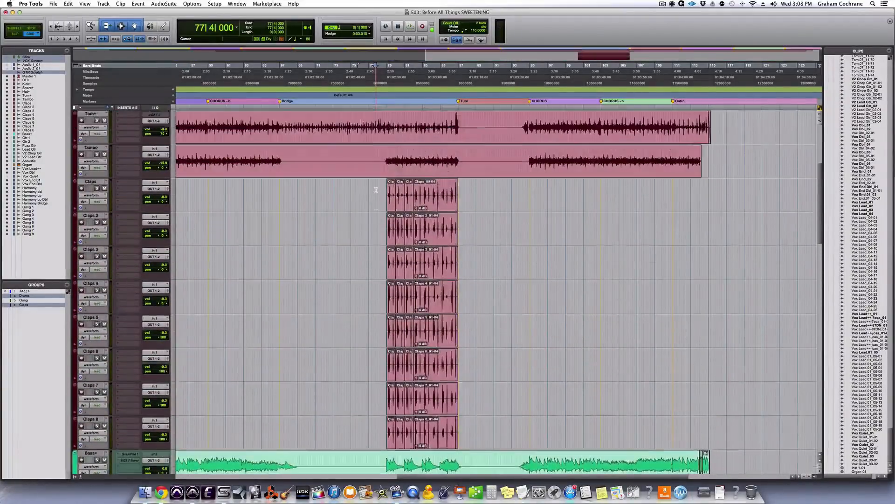
scroll(375, 190, down, 6)
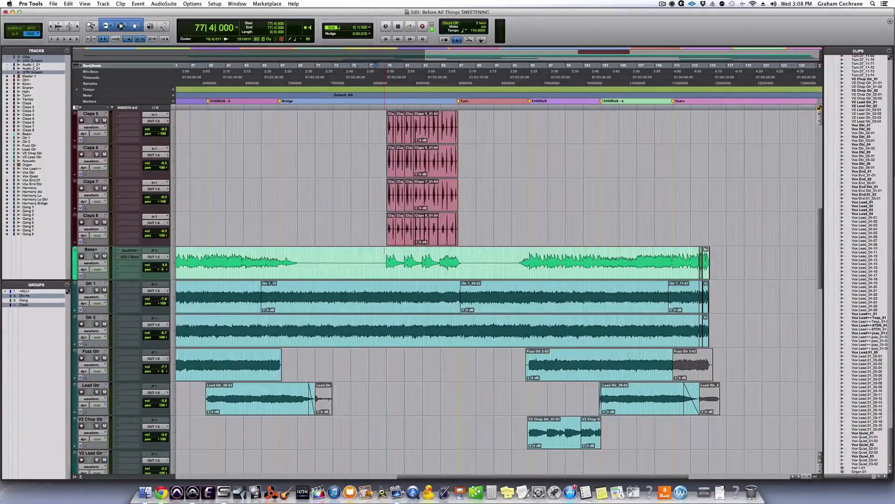
scroll(384, 251, up, 9)
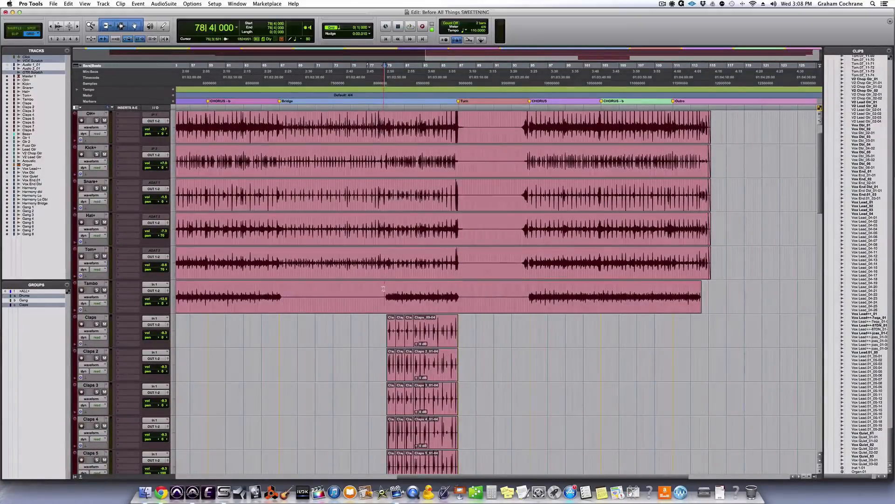
scroll(393, 341, down, 14)
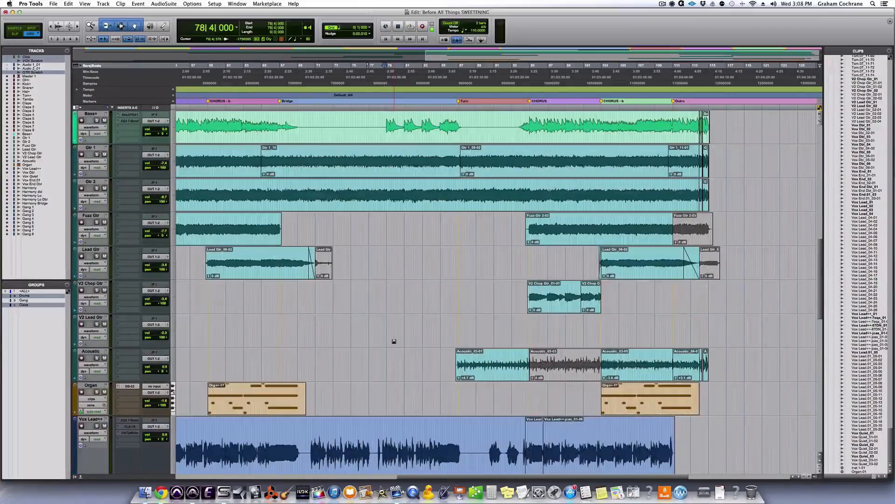
scroll(394, 341, down, 6)
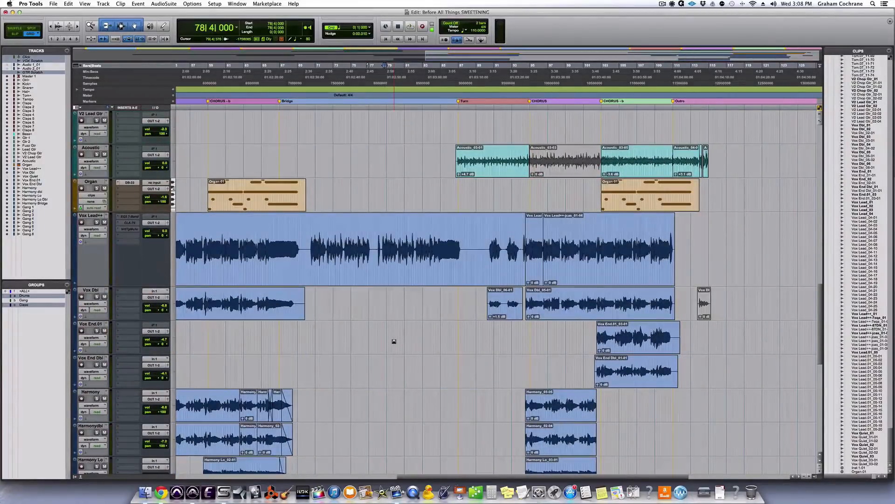
scroll(394, 341, down, 9)
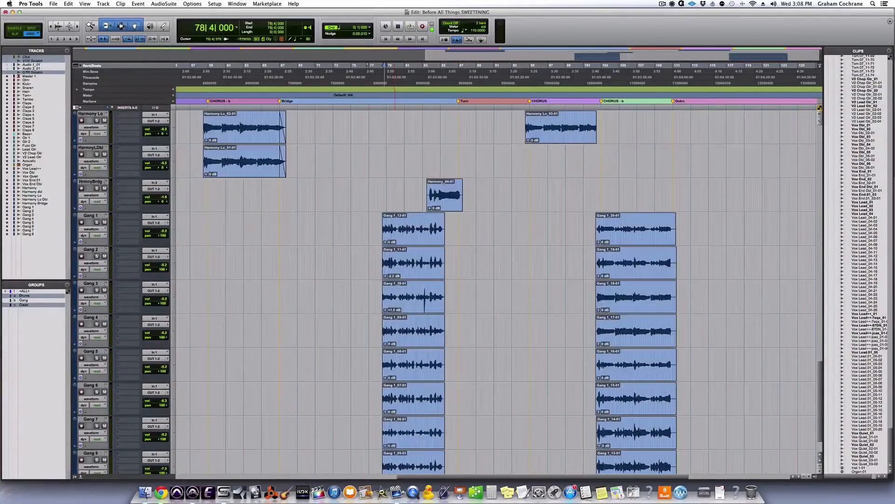
Play the second half of the bridge from 77|4, checking the gang vocal, lead vocal and clap tracks, and stop playback.
click(405, 240)
scroll(405, 241, down, 1)
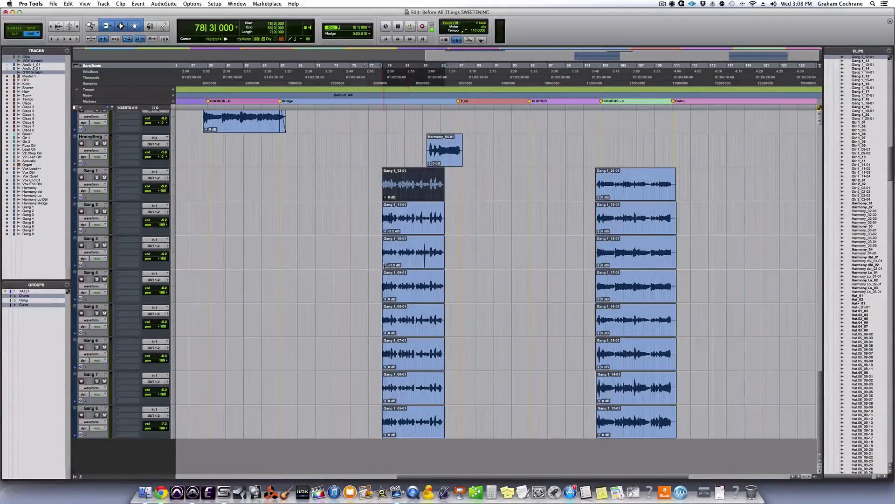
click(376, 145)
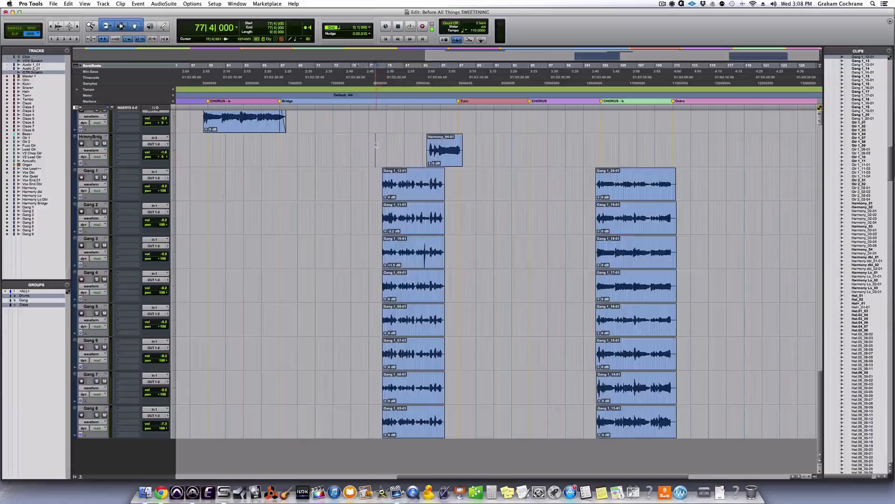
key(space)
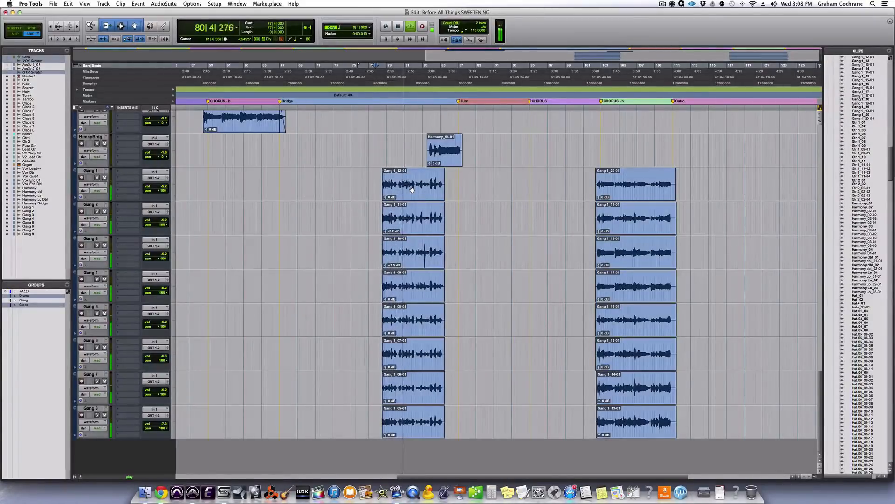
scroll(412, 189, up, 3)
scroll(412, 189, up, 10)
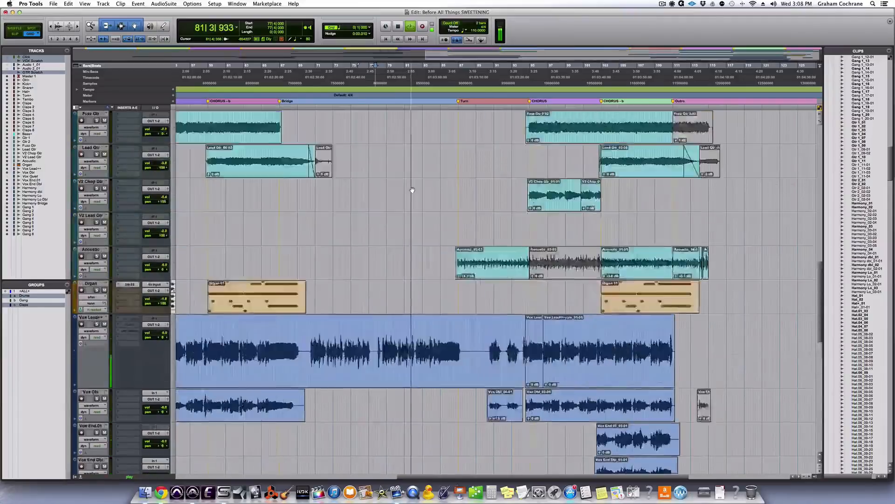
scroll(412, 189, up, 6)
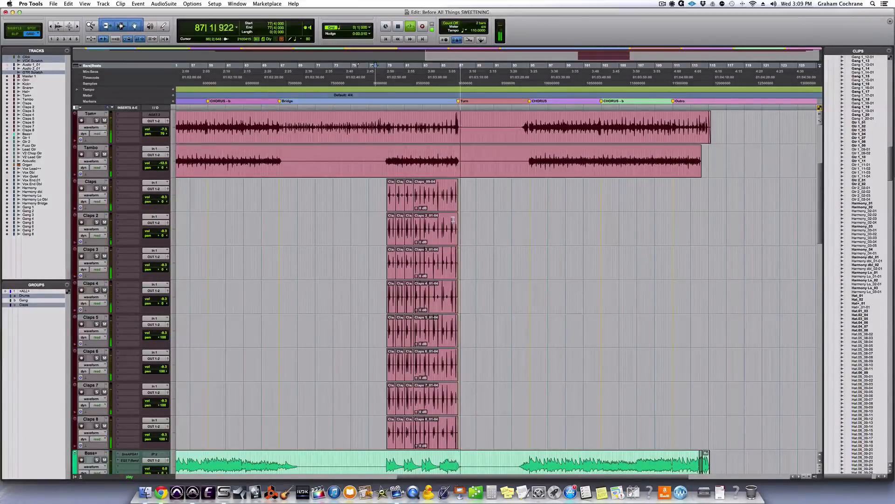
key(space)
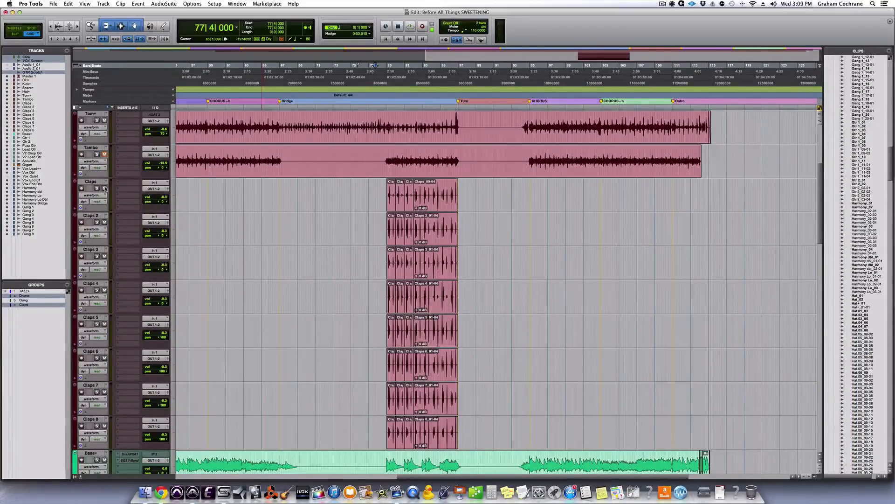
Enable the Gang group and mute the Tambo, Claps and Gang tracks to audition the bridge from 77|3 in the mixer without them.
click(26, 302)
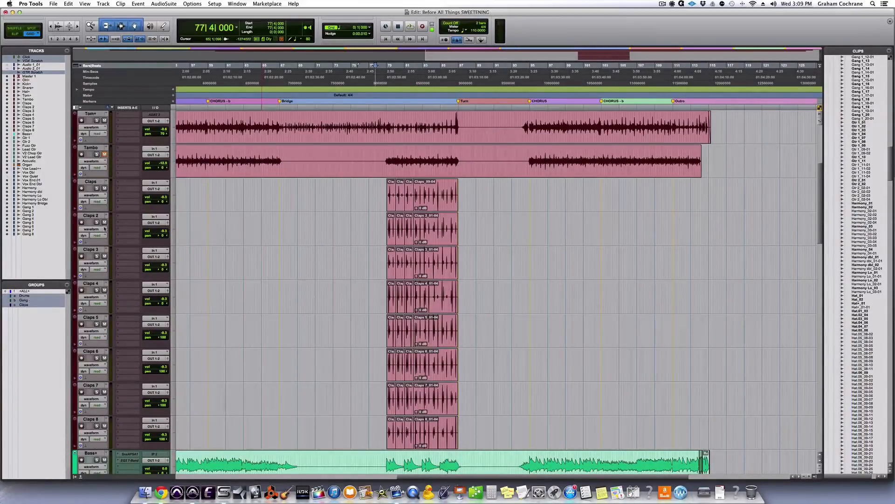
scroll(291, 283, down, 20)
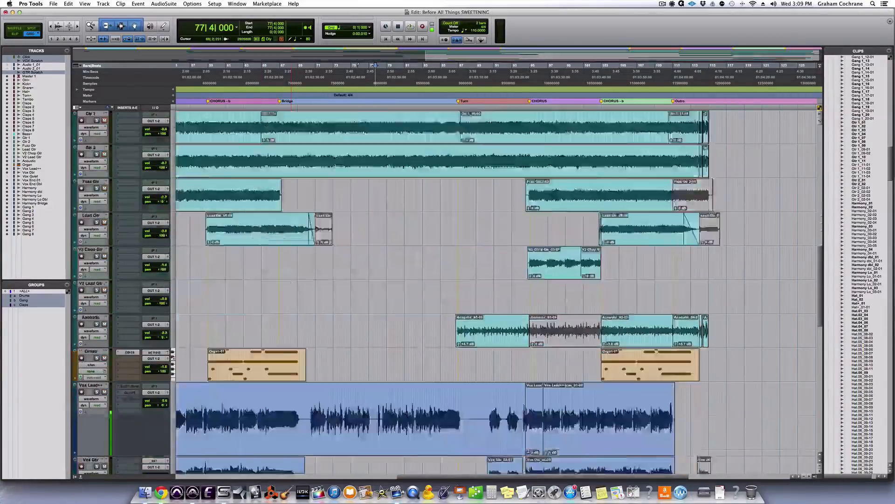
scroll(291, 283, down, 10)
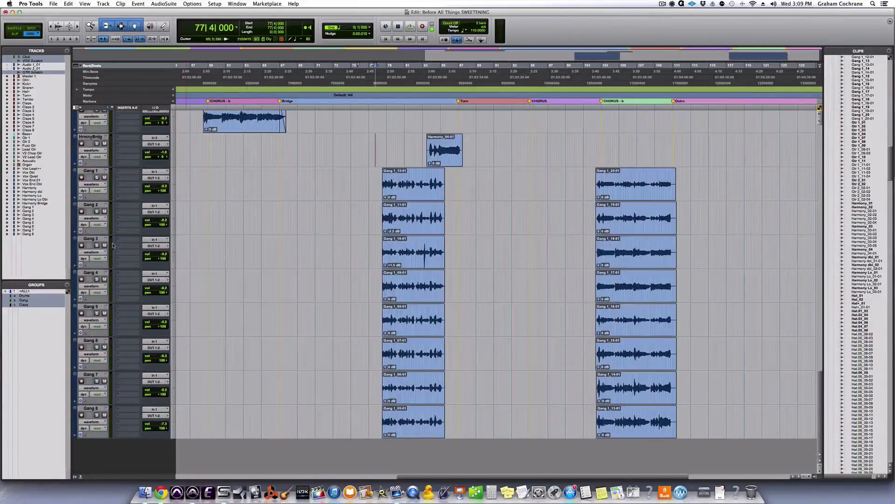
click(374, 213)
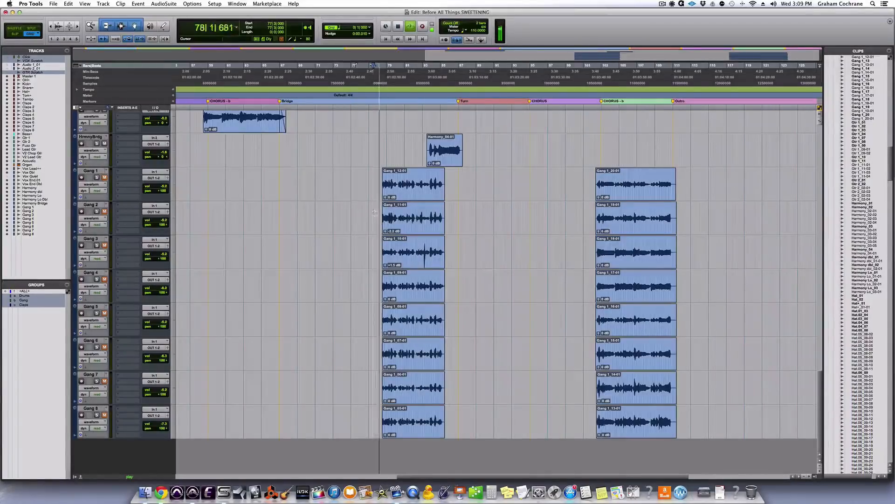
key(super+equal)
scroll(433, 195, right, 3)
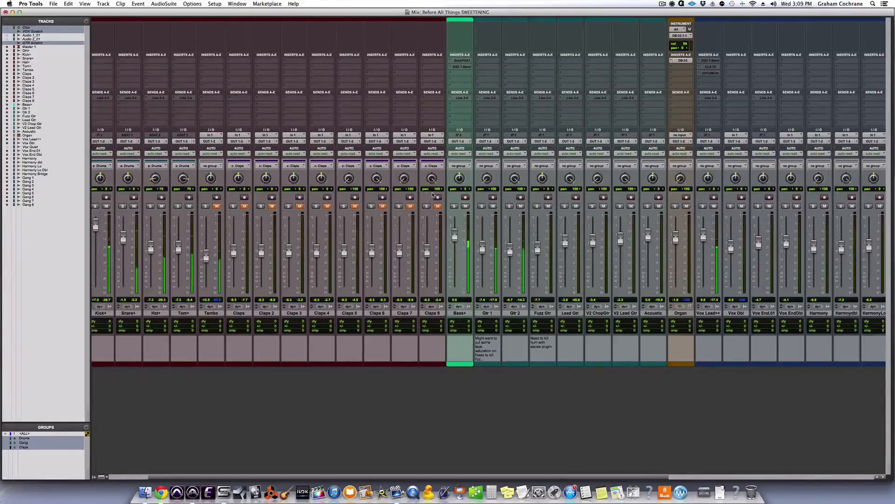
scroll(432, 195, right, 5)
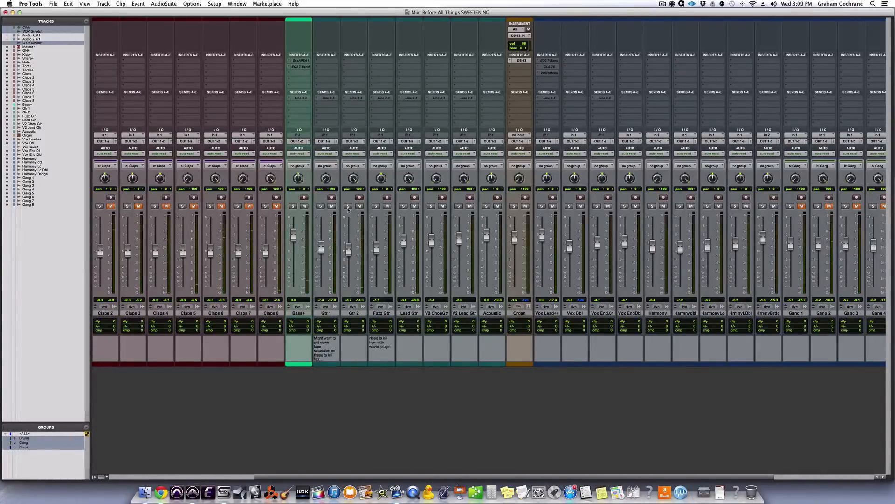
Unmute the Tambo, Claps and Gang tracks and replay the bridge with them included.
scroll(349, 210, left, 2)
click(292, 206)
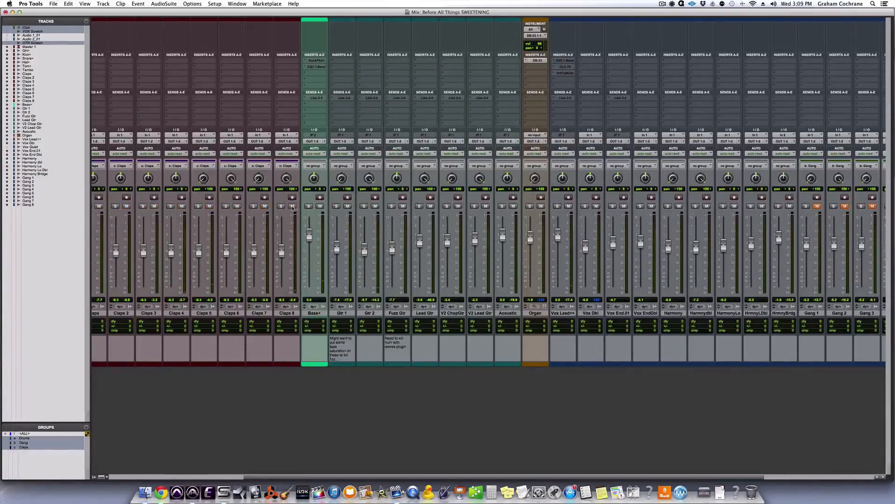
click(817, 206)
scroll(817, 211, left, 10)
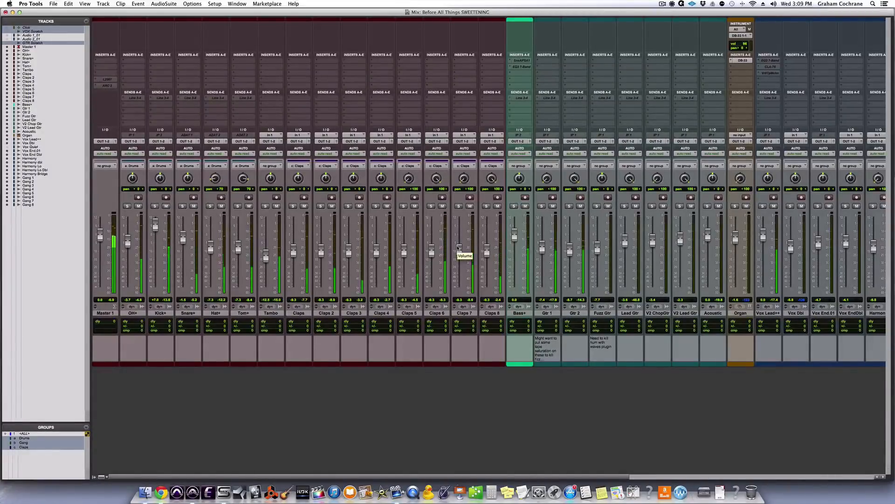
Follow the playback across the mixer channels, lower the Harmony Bridge volume to about -3.8 dB, and return to the edit view.
scroll(459, 248, right, 2)
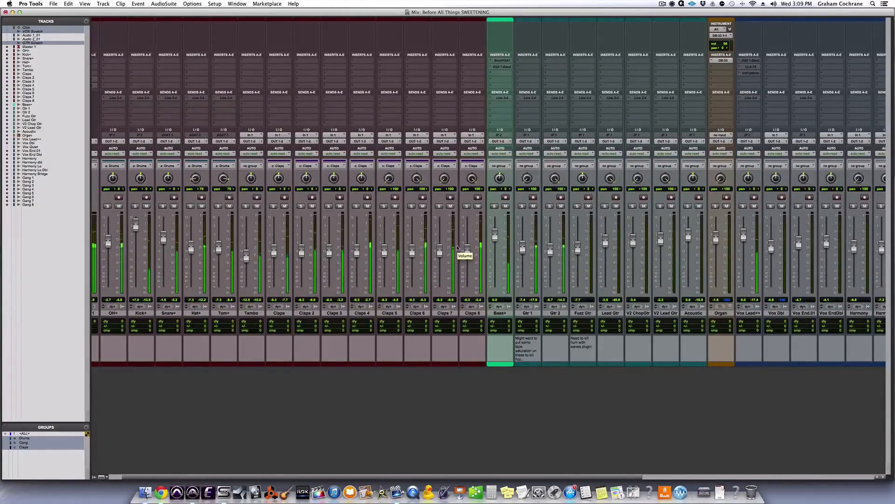
scroll(458, 248, right, 2)
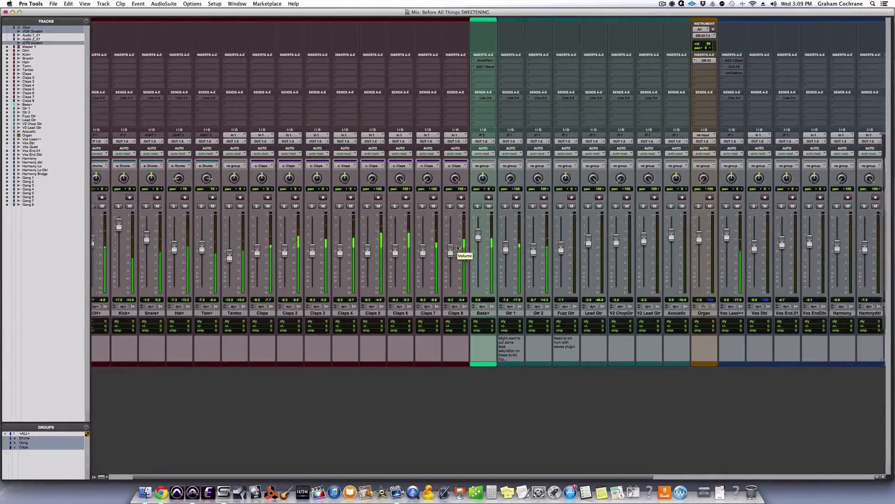
scroll(458, 248, right, 5)
scroll(458, 247, right, 10)
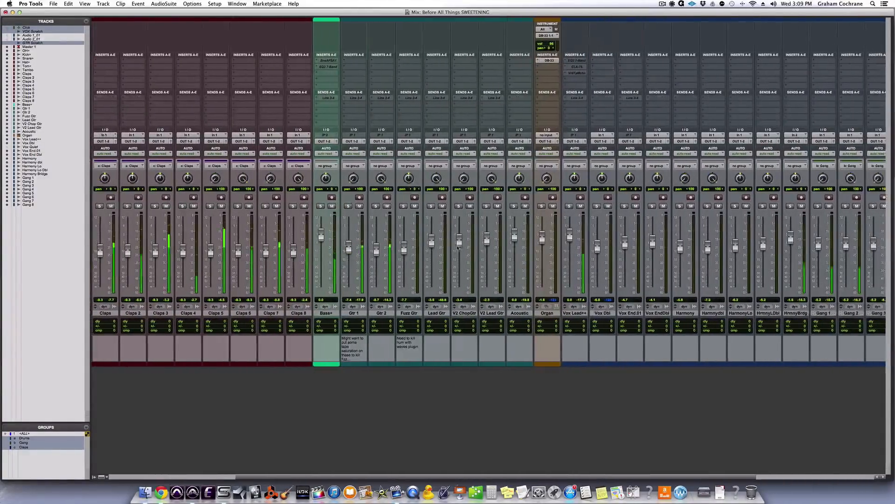
scroll(458, 247, right, 10)
scroll(572, 243, right, 2)
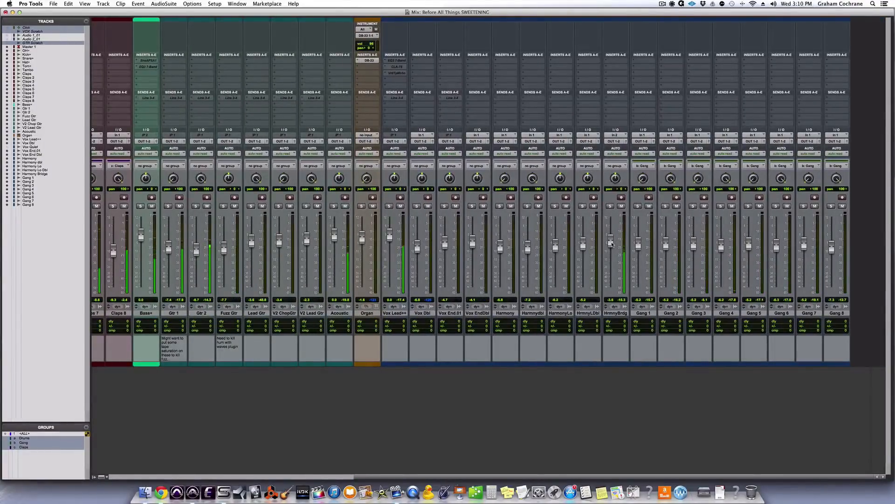
key(super+equal)
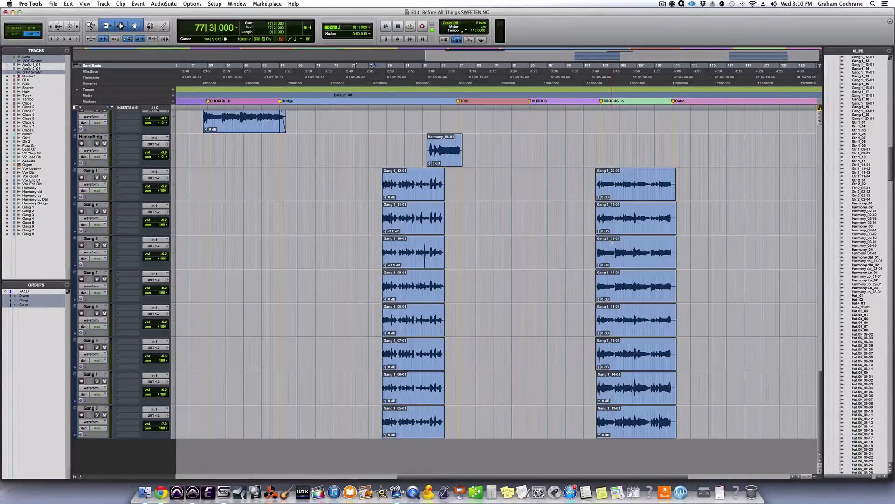
scroll(354, 246, up, 5)
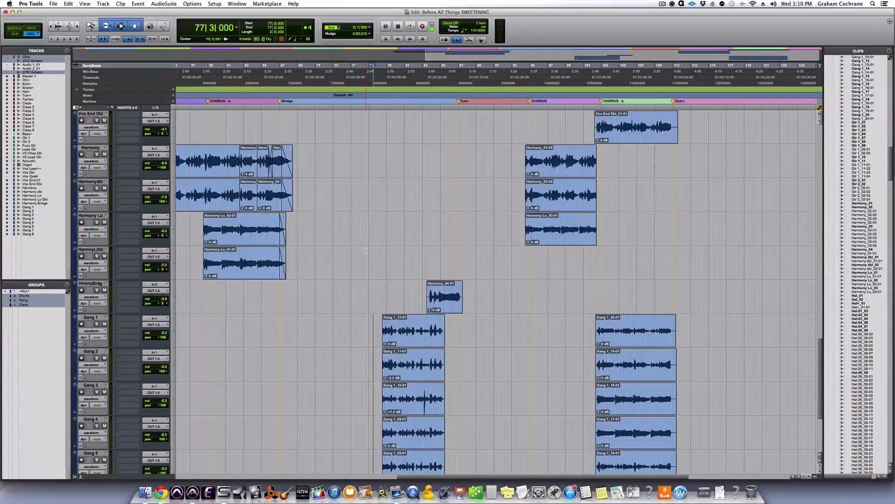
scroll(365, 250, up, 20)
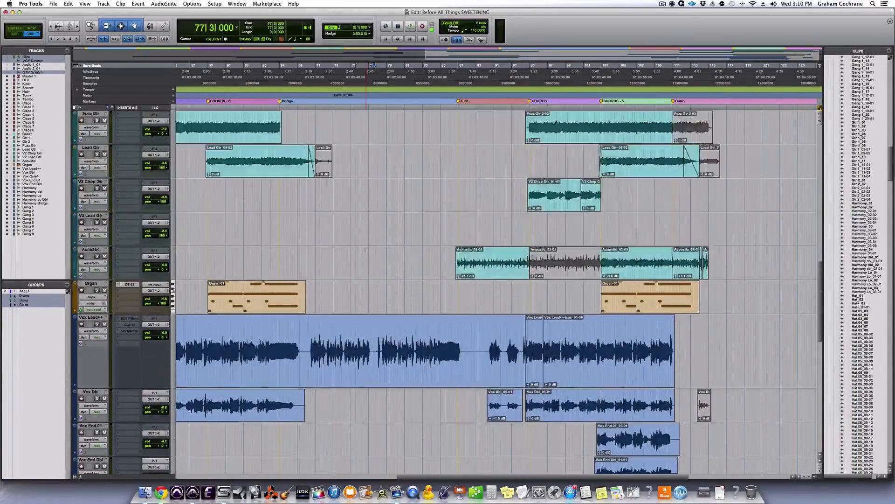
Select the eight gang vocal clips in the bridge and zoom in on them horizontally.
scroll(366, 250, down, 20)
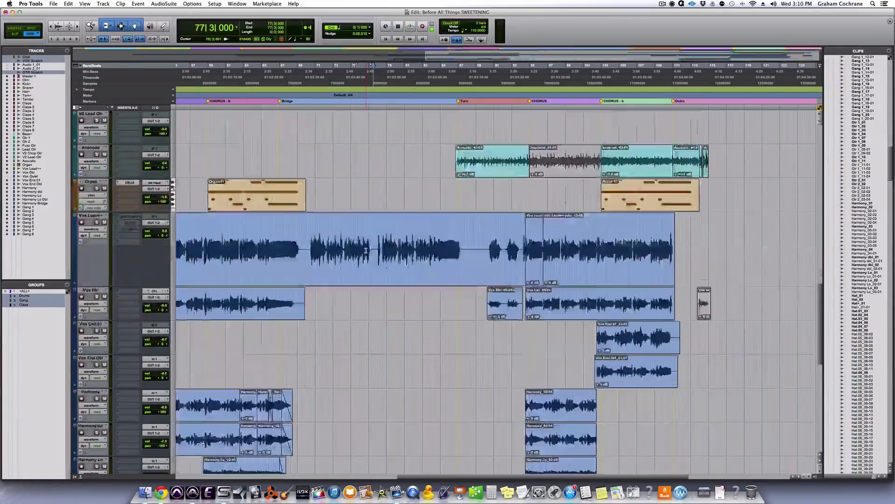
double_click(406, 212)
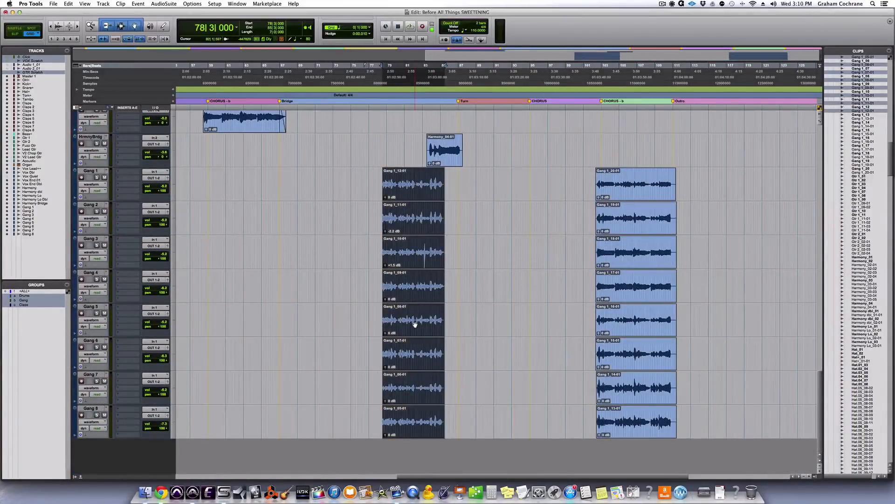
key(t)
key(t)
scroll(499, 321, right, 5)
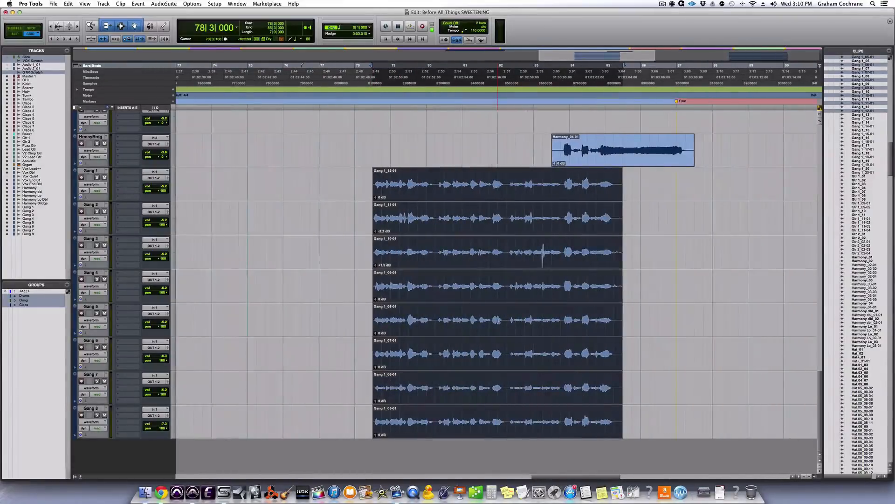
Solo the whole Gang group and play the gang vocals through the bridge.
click(370, 177)
click(396, 203)
click(96, 178)
key(space)
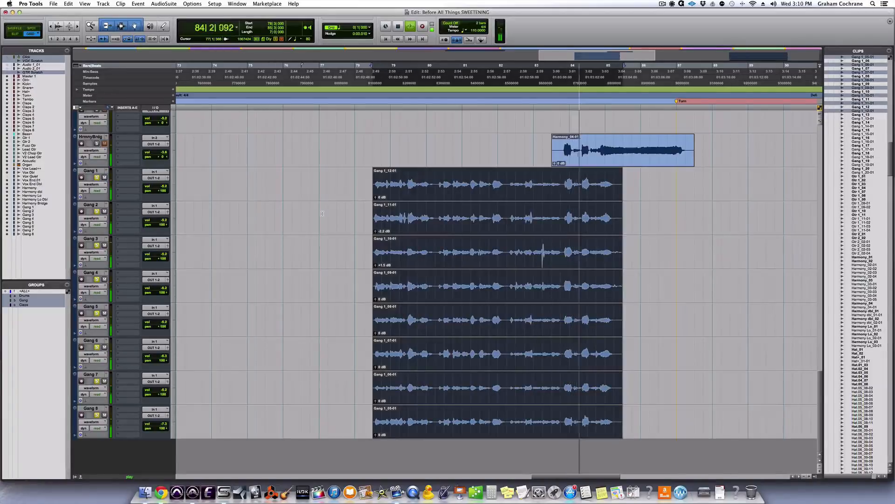
key(space)
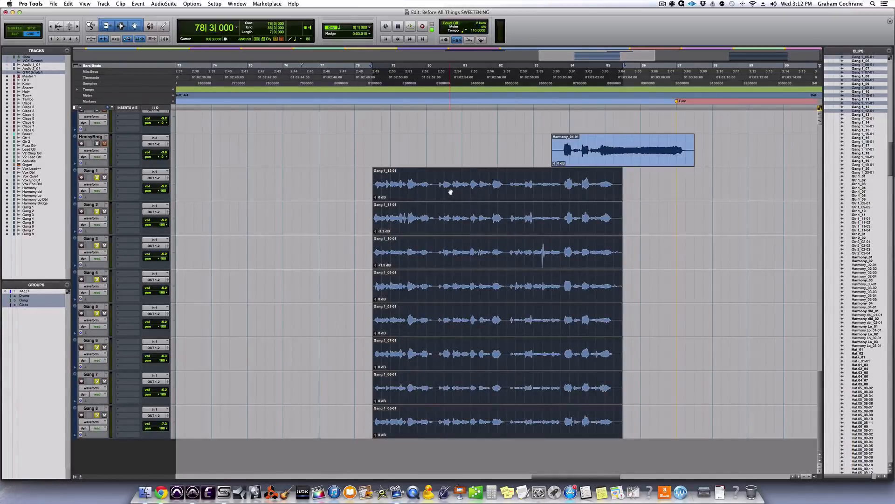
Deselect the gang clips, unsolo the Gang tracks and disable the Gang group so tracks can be controlled individually.
click(374, 184)
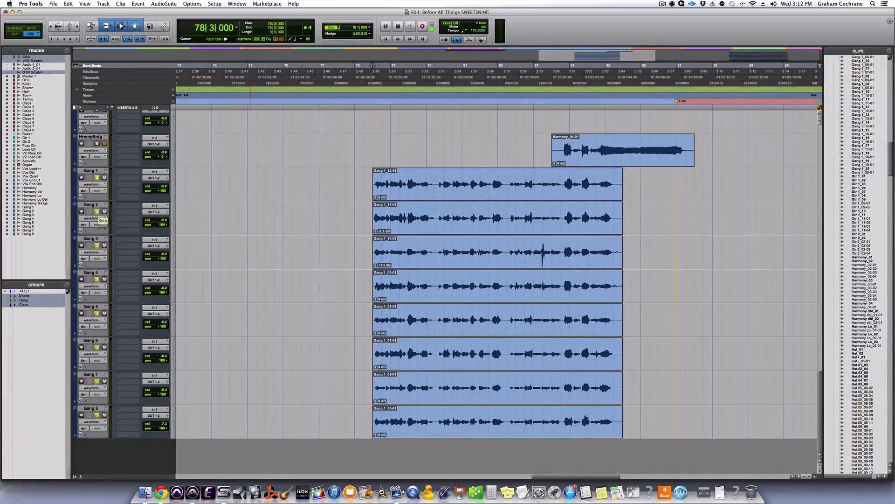
click(96, 211)
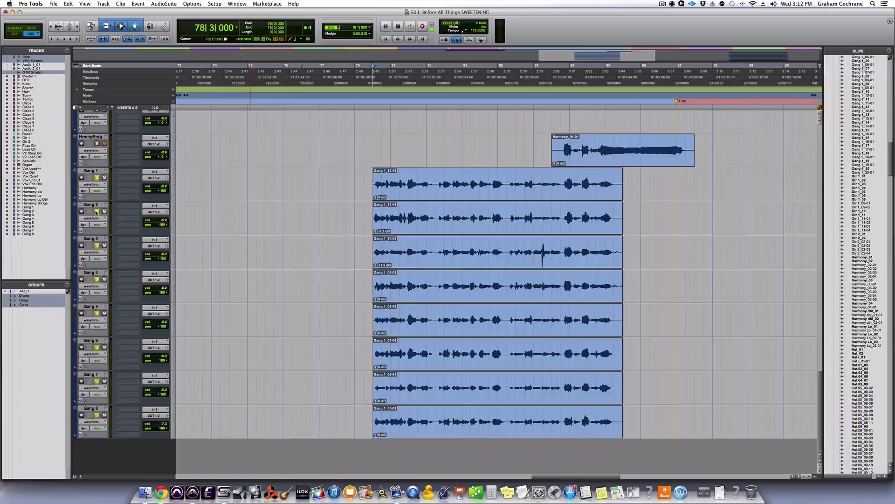
click(26, 301)
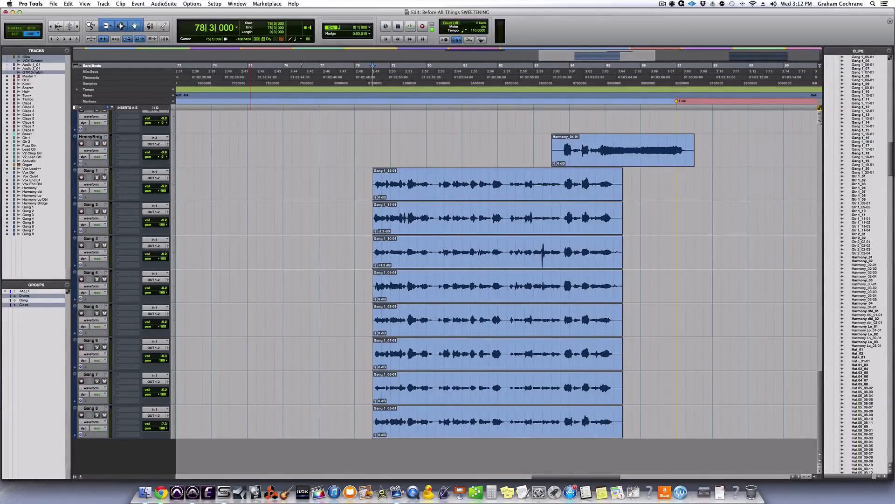
Solo Gang 1 and play its bridge clip from 78|3 on its own.
click(97, 177)
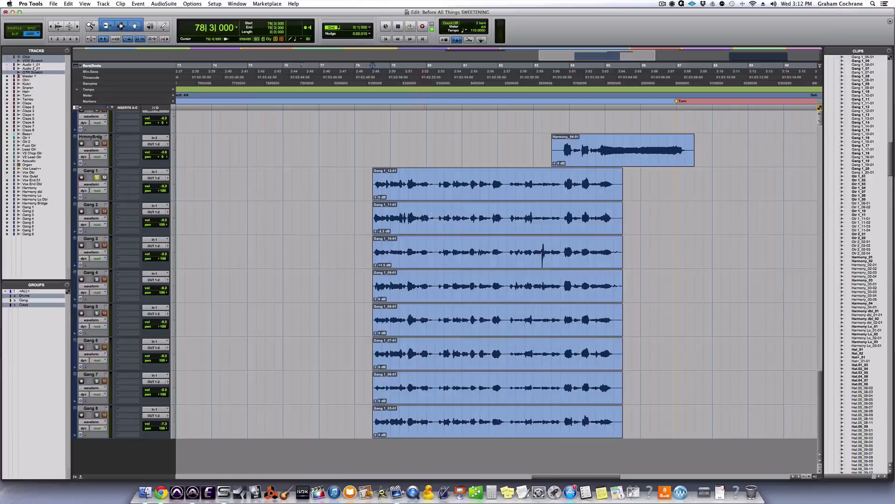
click(427, 195)
key(space)
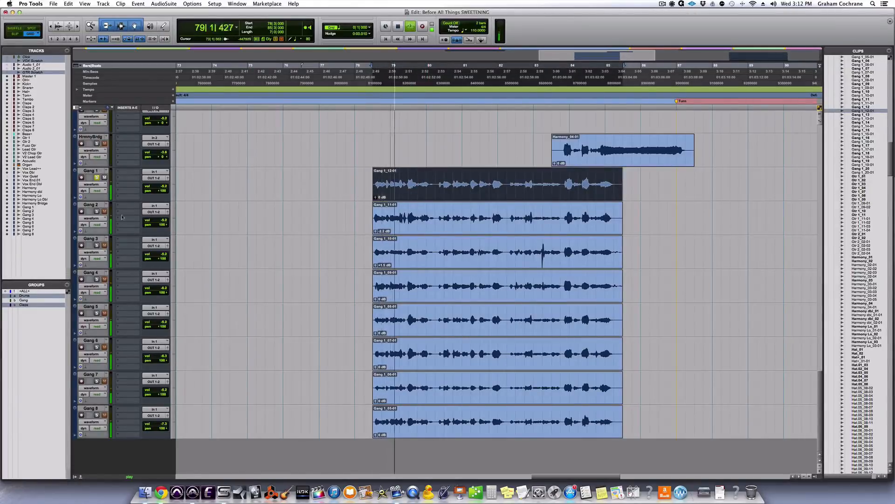
key(space)
Audition Gang 2 and Gang 3 from 78|3, soloing one track at a time.
click(97, 178)
key(space)
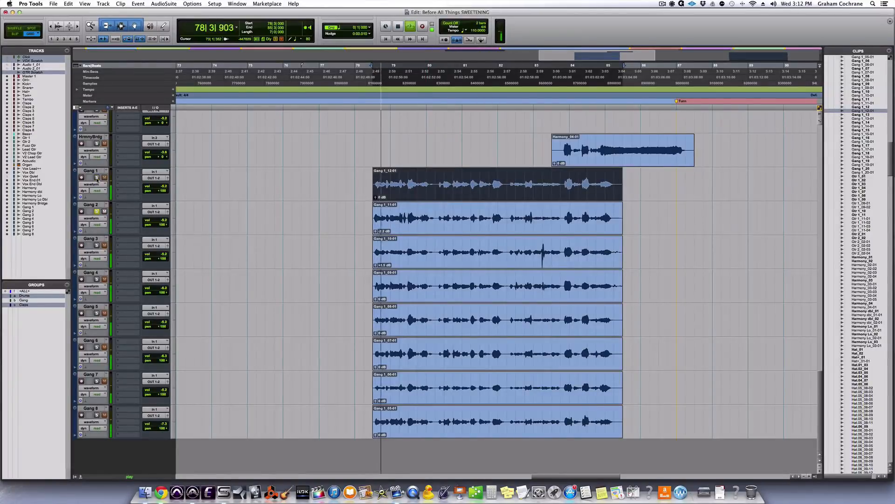
key(space)
click(97, 211)
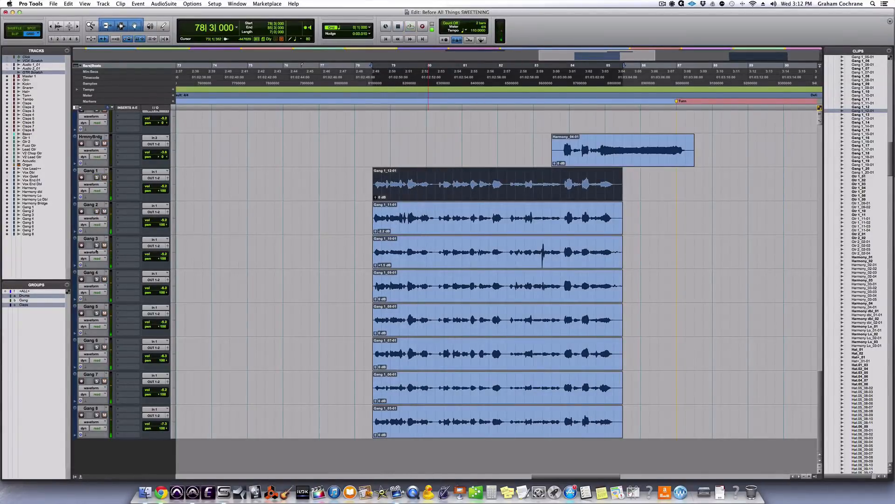
click(97, 246)
key(space)
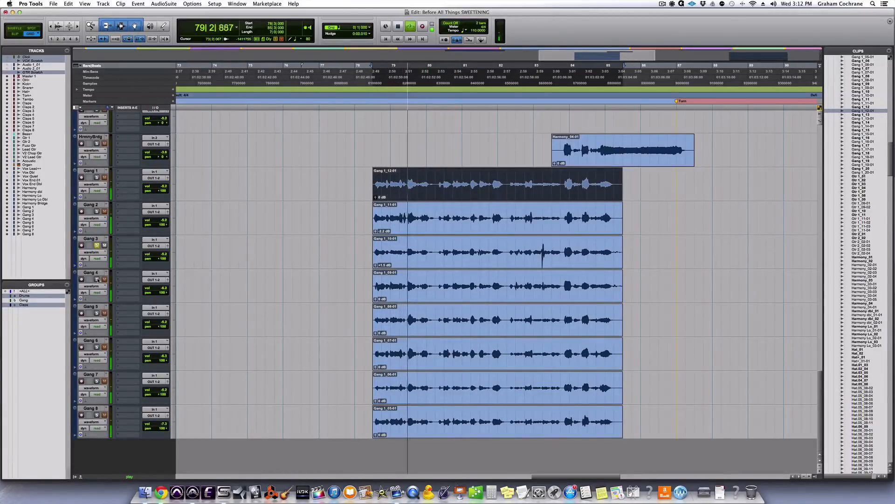
key(space)
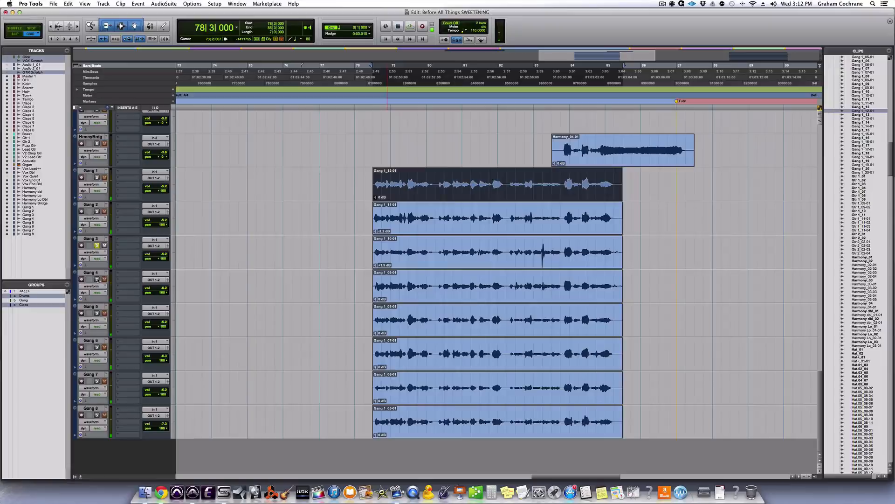
Audition Gang 4 and Gang 5 from 78|3, each soloed separately.
key(space)
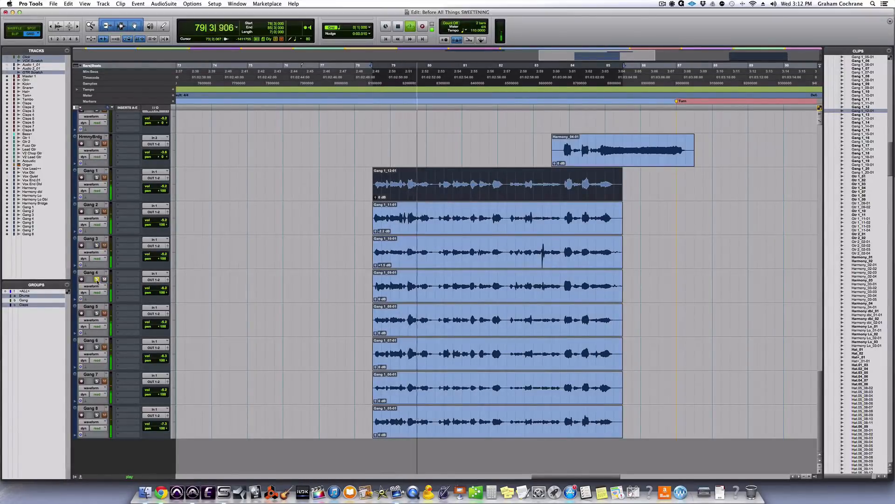
key(space)
click(97, 313)
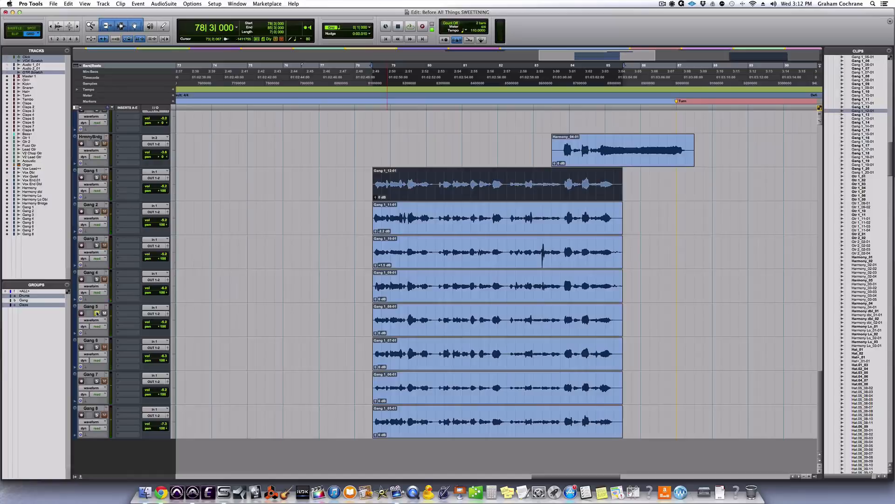
key(space)
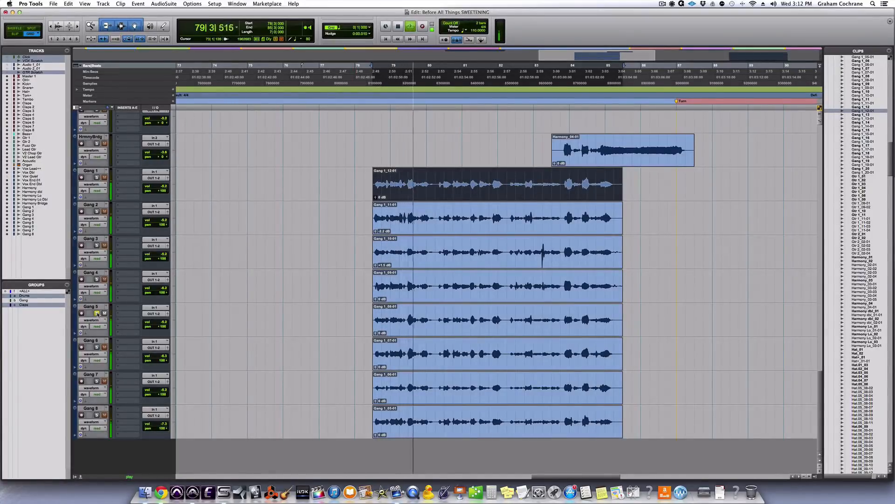
key(space)
Audition Gang 6 and Gang 7 from 78|3, each soloed separately.
click(97, 347)
key(space)
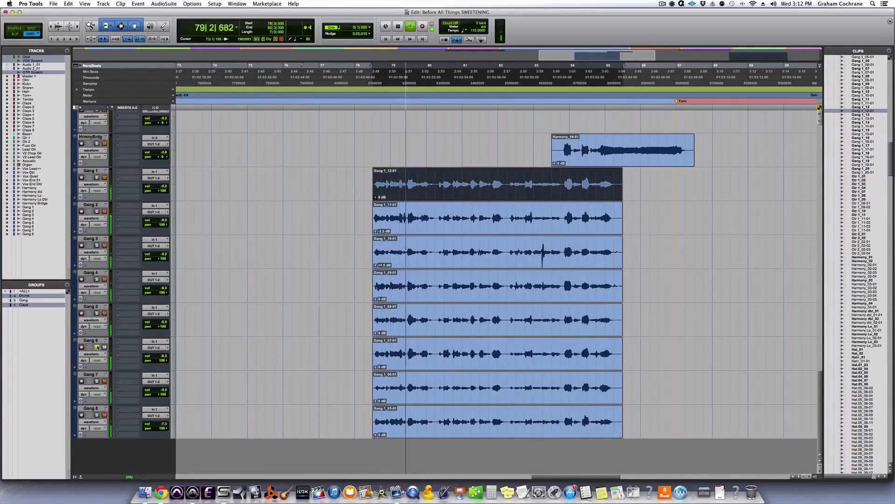
key(space)
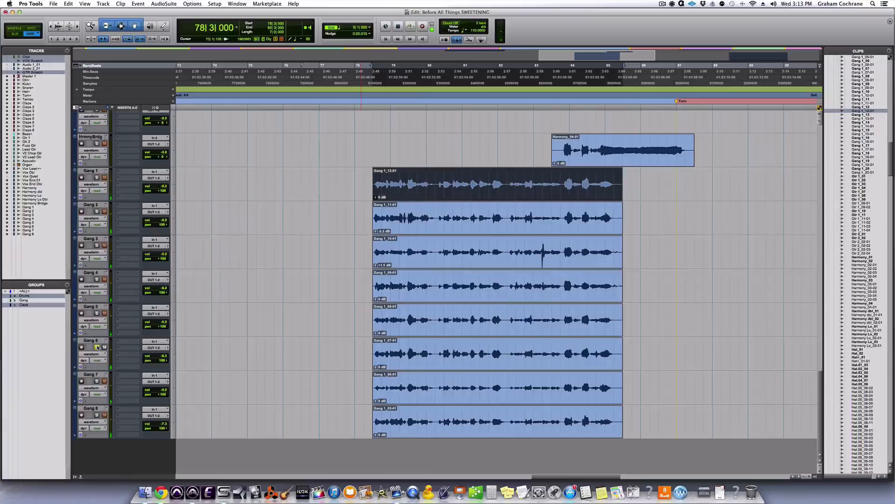
click(97, 380)
key(space)
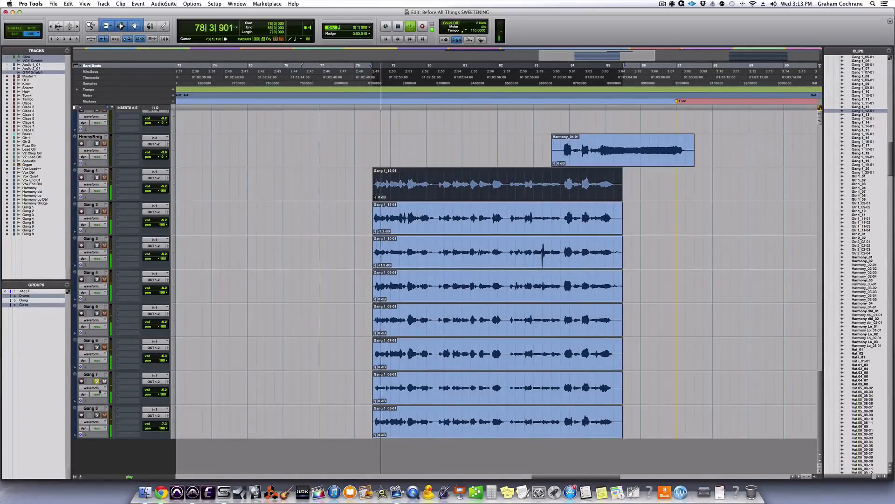
key(space)
Solo Gang 8, play it from 78|3 and unsolo it.
click(96, 414)
key(space)
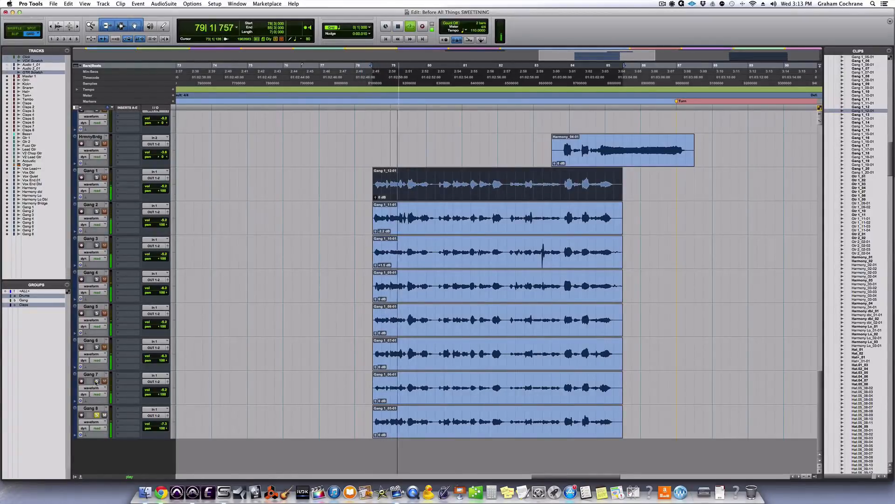
key(space)
click(97, 415)
Enable the Gang group, play all eight Gang tracks soloed together, then unsolo them and select their bridge clips.
click(28, 301)
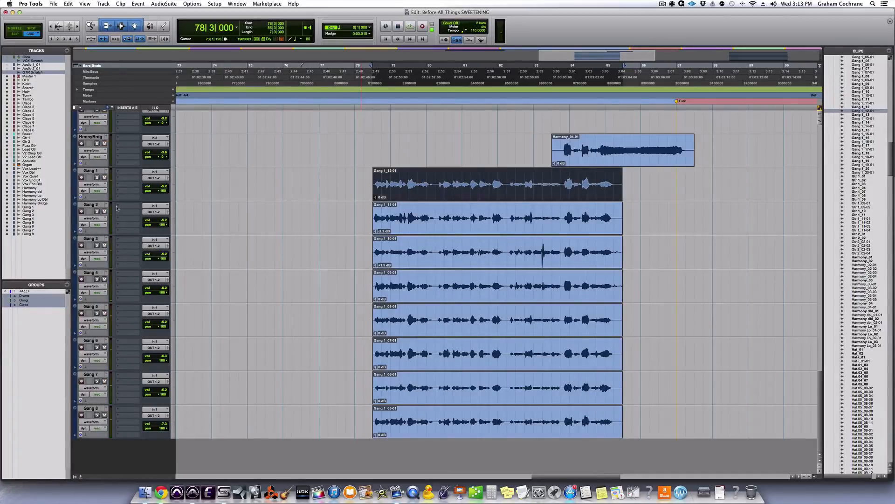
click(97, 177)
key(space)
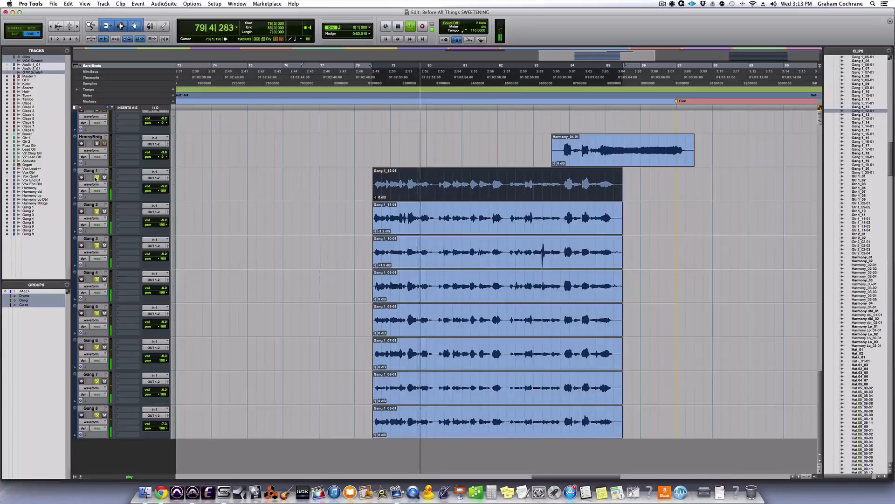
key(space)
key(space)
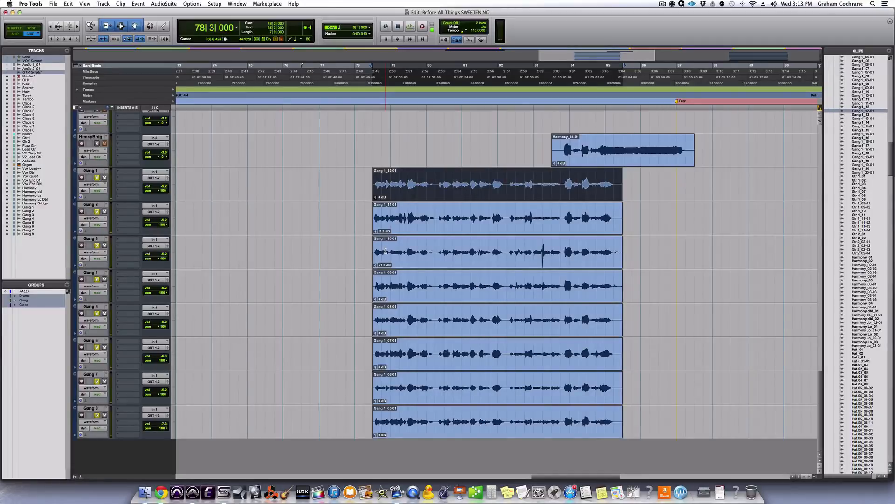
click(96, 245)
shift+click(520, 426)
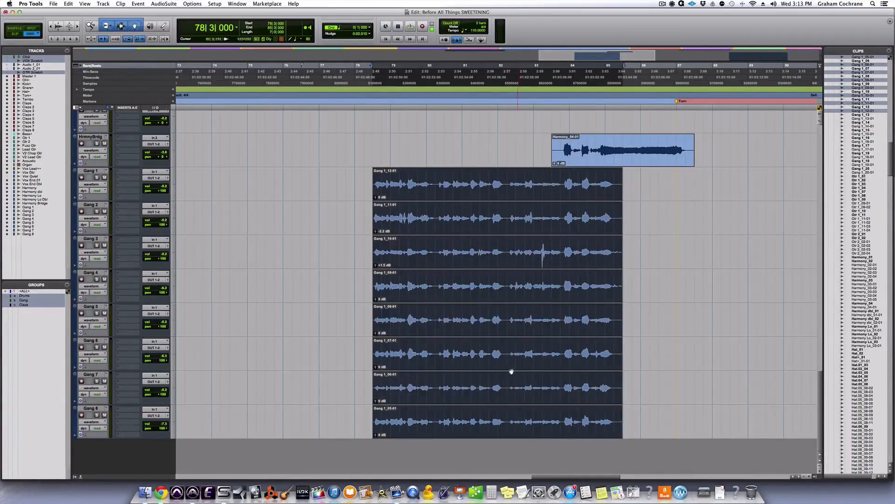
Solo the Claps group and select the first set of claps clips in the bridge at bar 79.
scroll(508, 320, up, 1)
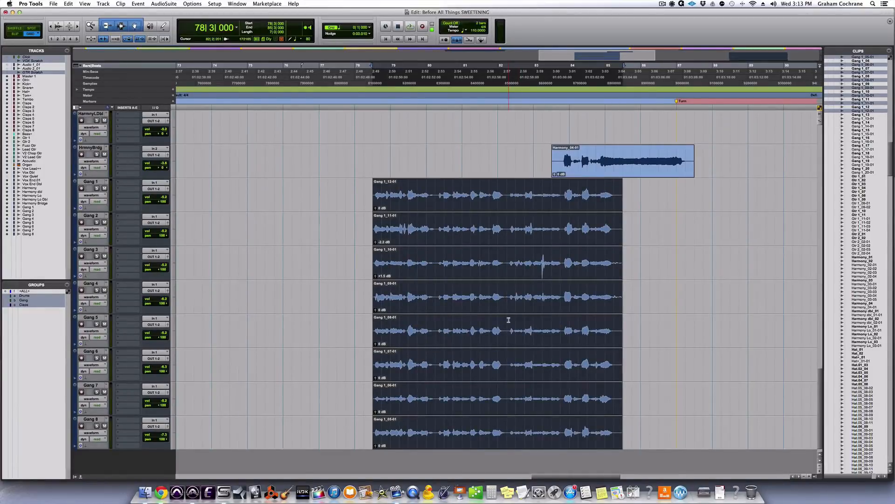
scroll(509, 320, up, 5)
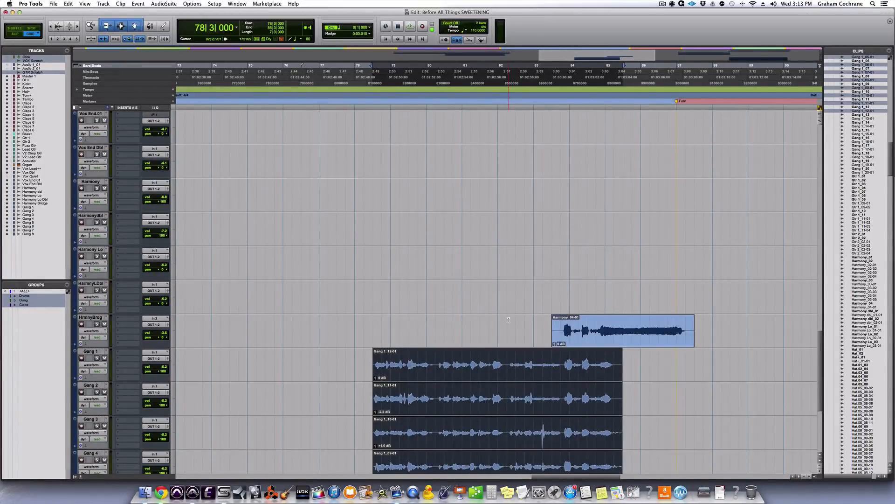
scroll(508, 320, up, 13)
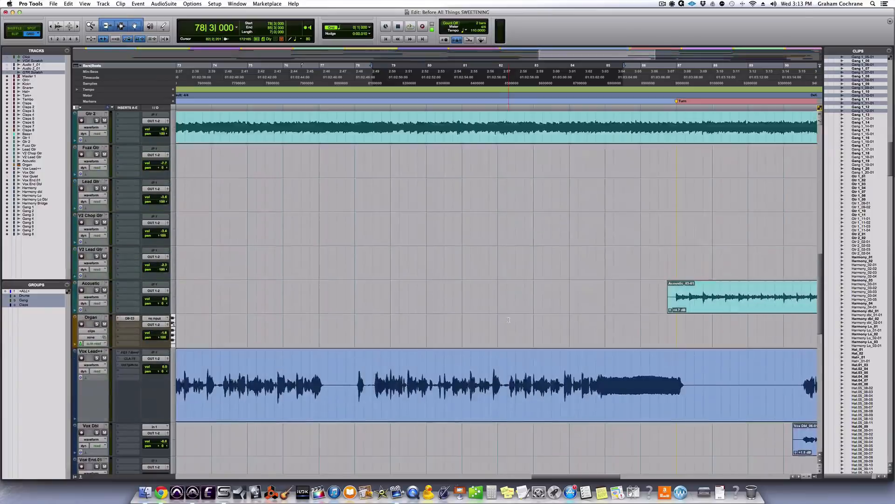
scroll(508, 320, up, 7)
scroll(509, 320, right, 1)
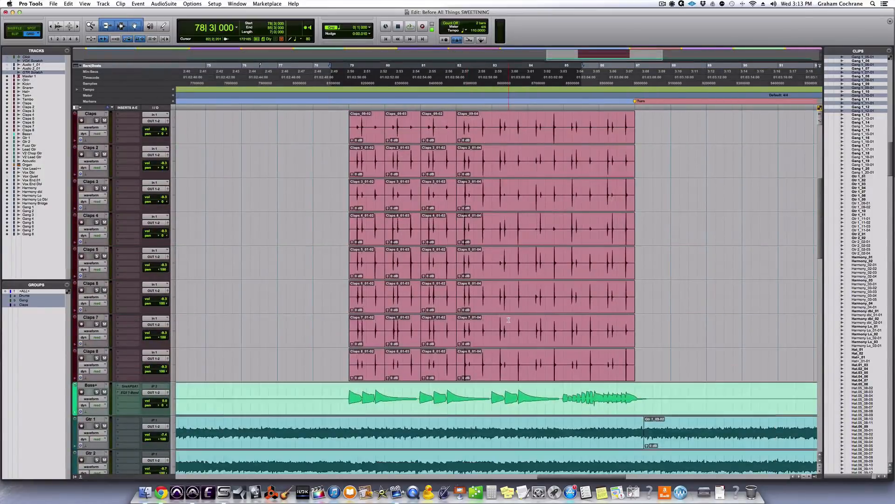
click(96, 289)
click(96, 290)
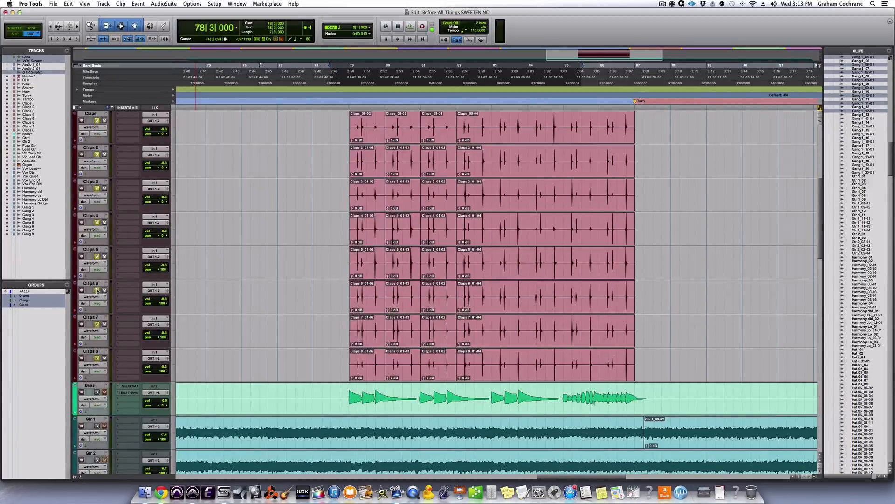
scroll(368, 280, up, 5)
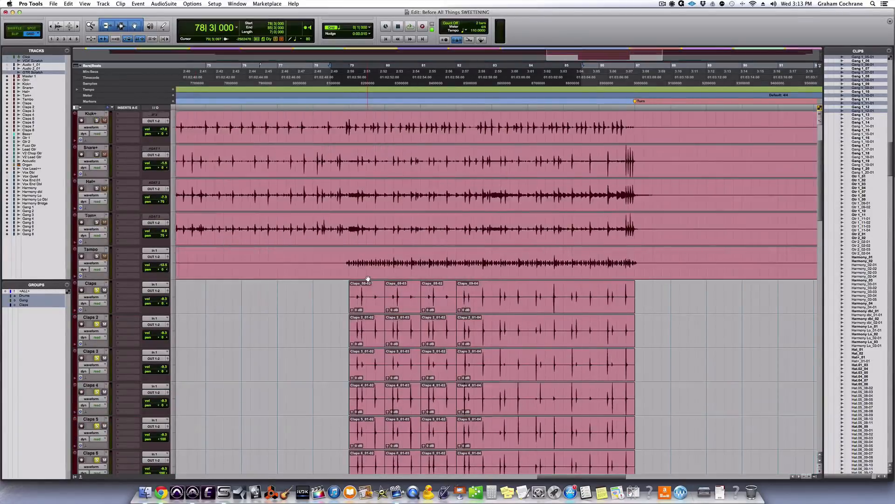
click(370, 306)
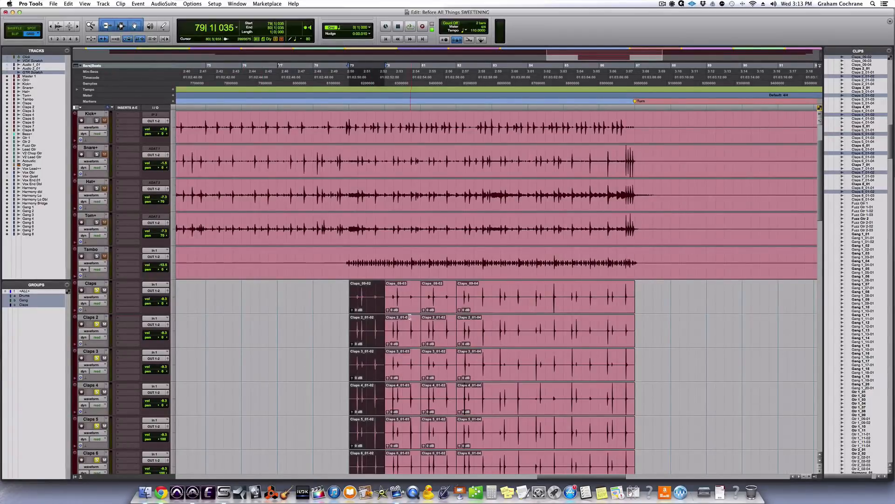
Solo the Drums group instead of the claps and play the drums alone from 79|1.
click(96, 155)
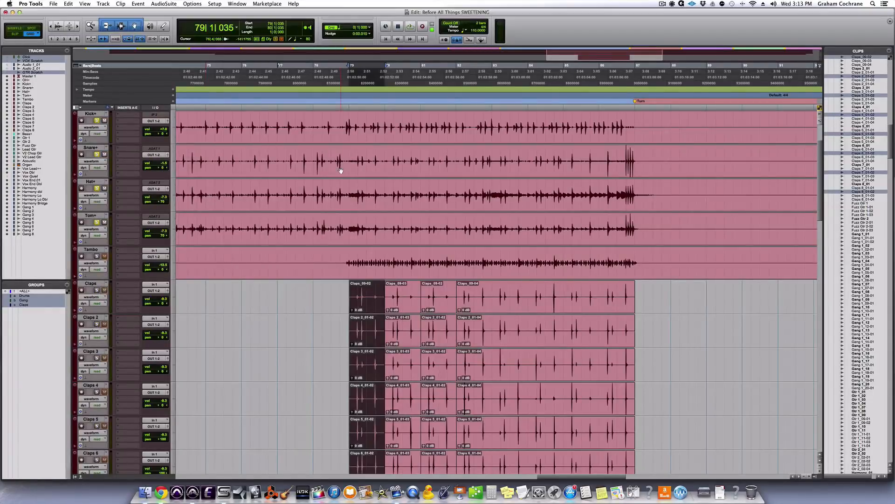
click(350, 155)
key(space)
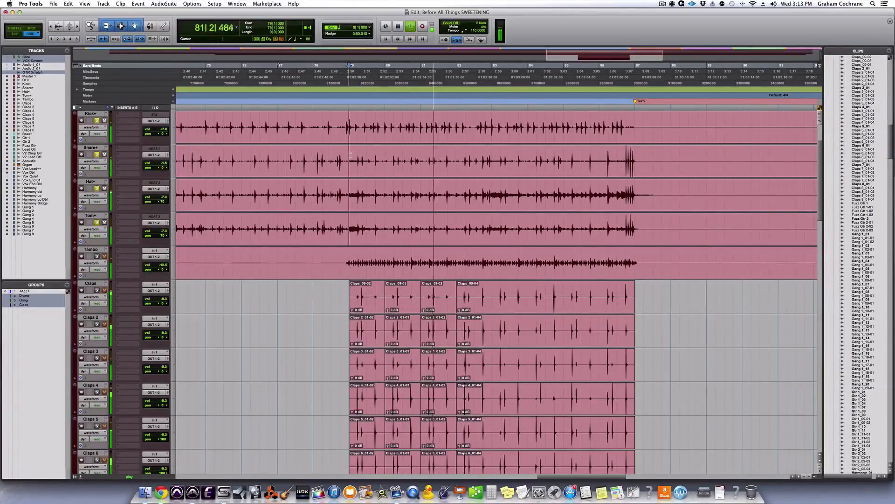
key(space)
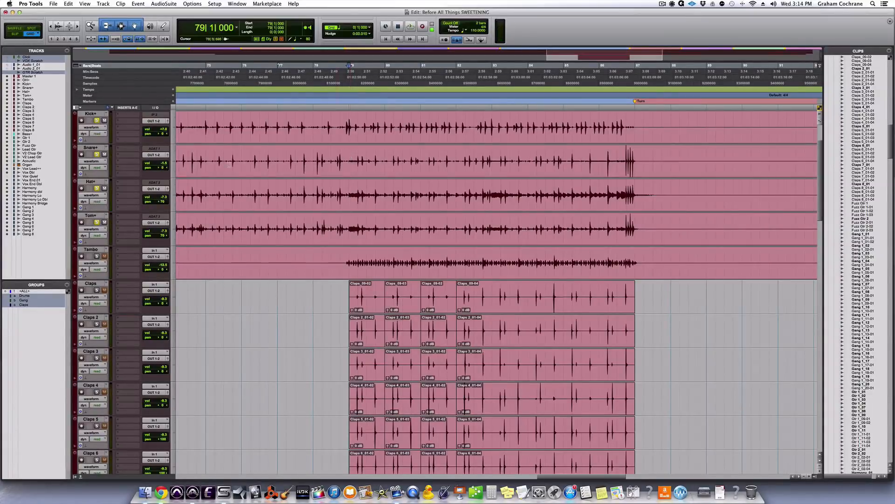
Unsolo the Drums group and select all eight tracks' claps clips across the bridge from bar 79 to bar 87.
alt+click(97, 188)
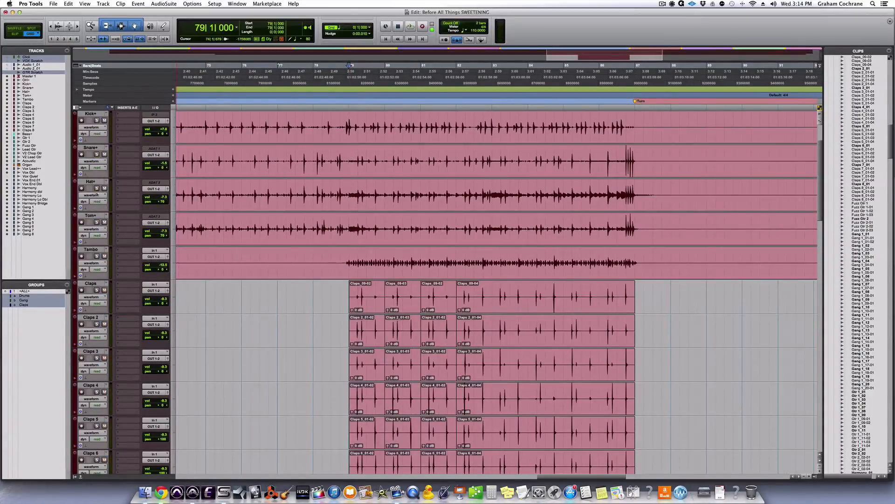
click(367, 306)
shift+click(617, 309)
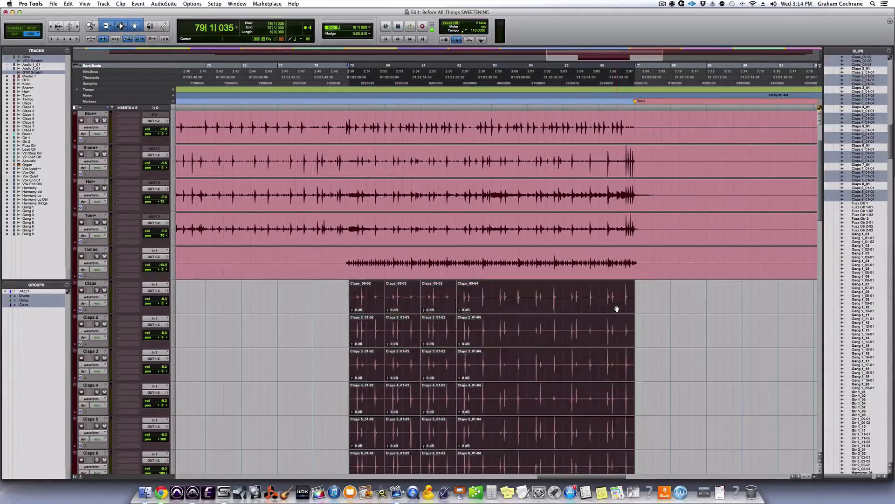
scroll(617, 308, down, 2)
scroll(617, 309, down, 3)
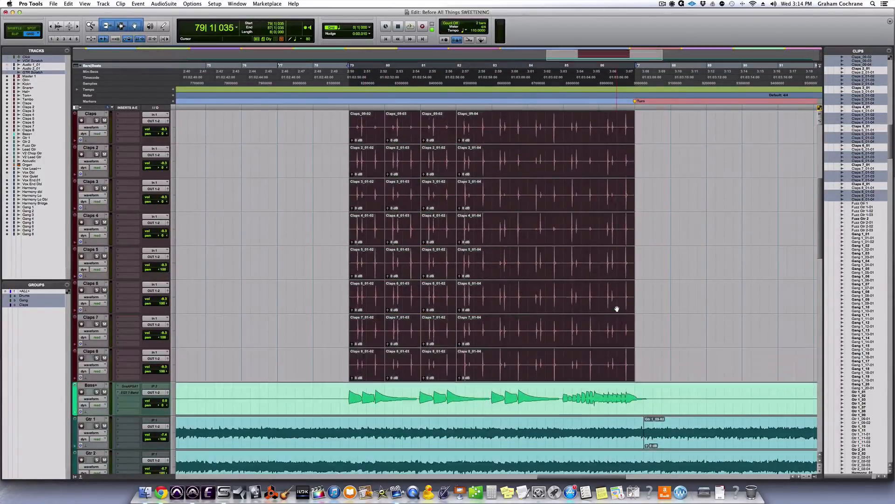
scroll(617, 309, up, 3)
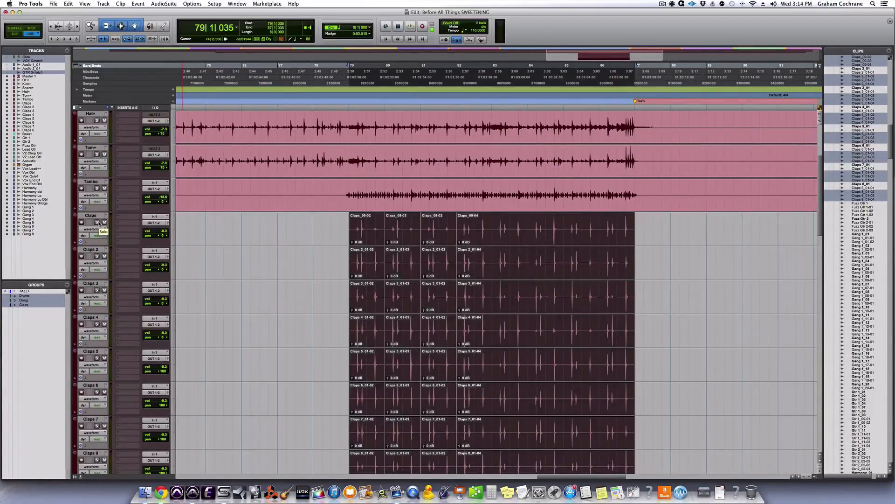
Solo the Claps group, play the claps alone from 79|1 and unsolo the group.
click(97, 222)
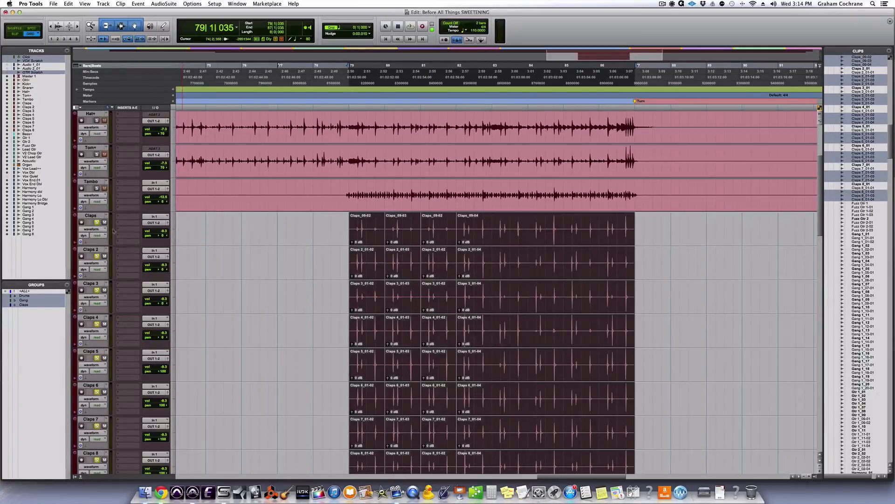
key(space)
click(97, 256)
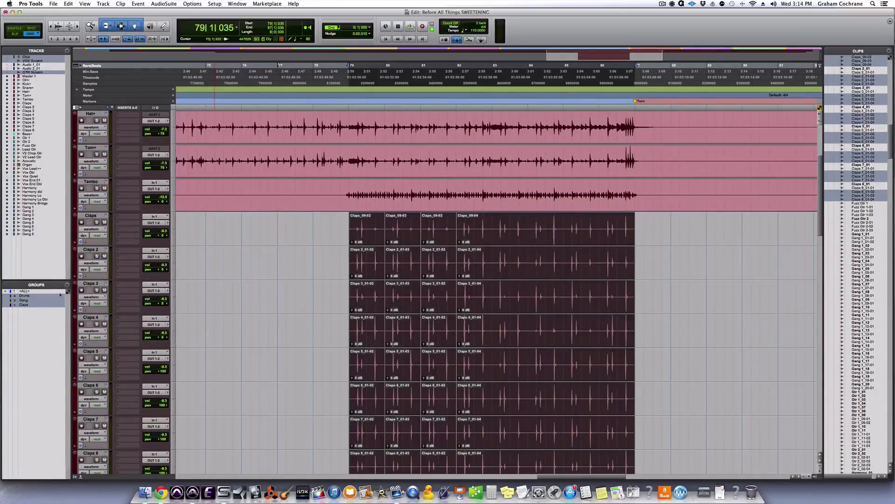
Disable the Claps group and audition individual claps tracks, such as Claps and Claps 4, soloed from 79|1.
click(32, 305)
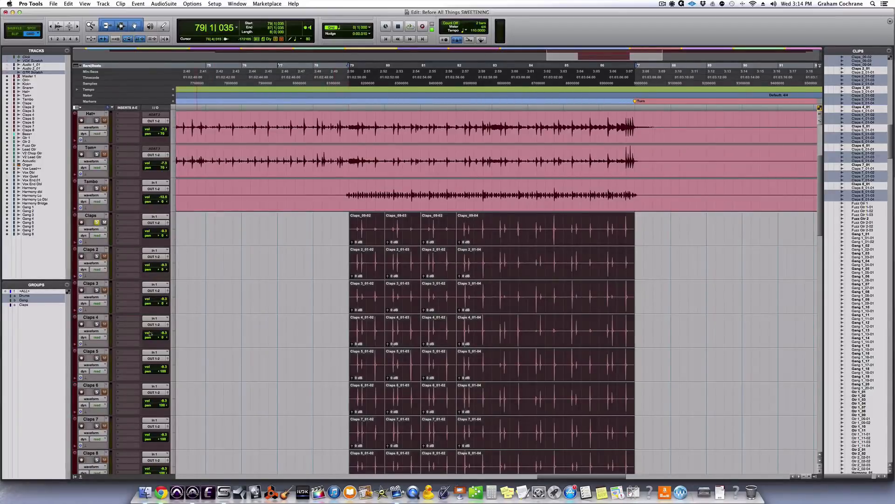
key(space)
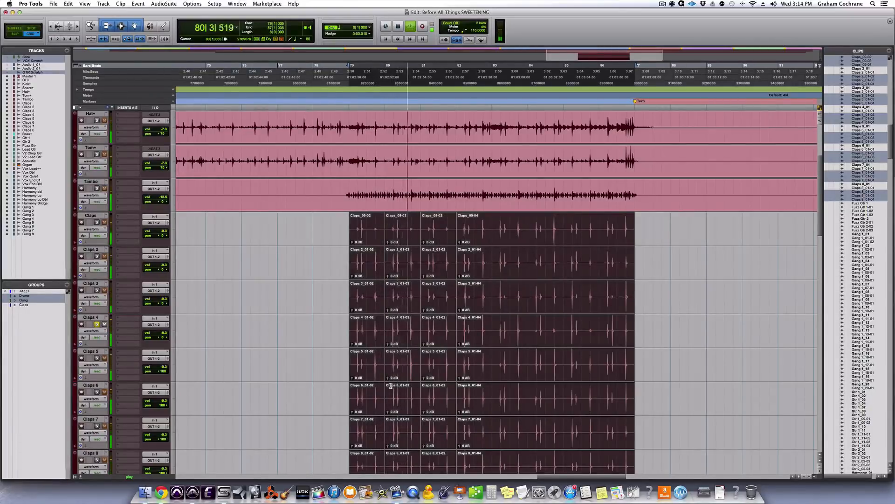
key(space)
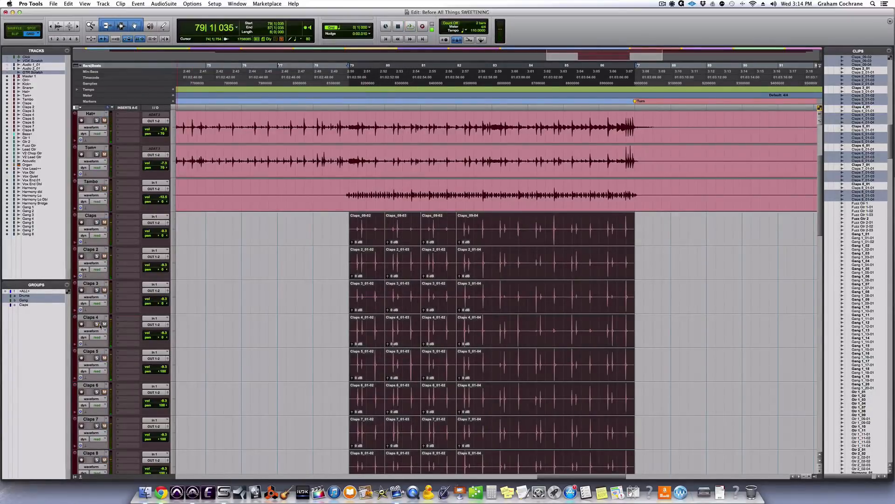
Re-enable the Claps group, play all eight claps tracks soloed together from 79|1, then unsolo them.
click(24, 304)
scroll(454, 314, down, 5)
scroll(406, 308, up, 4)
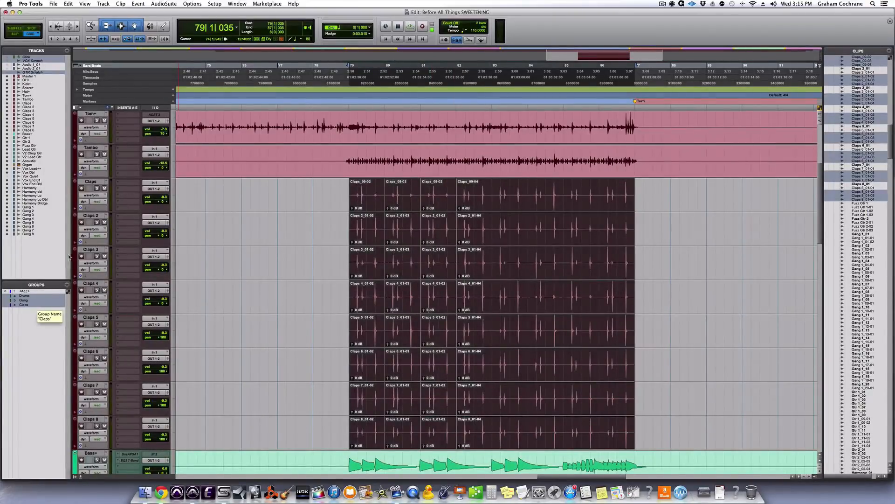
click(97, 256)
key(space)
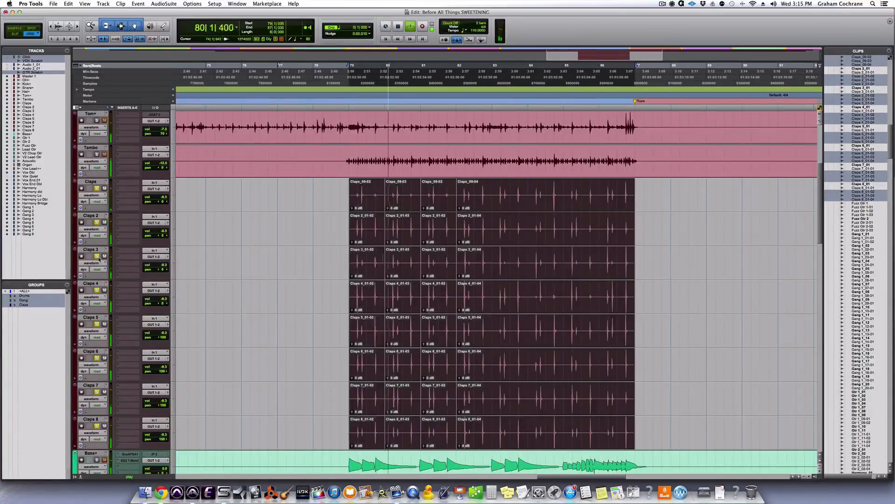
key(space)
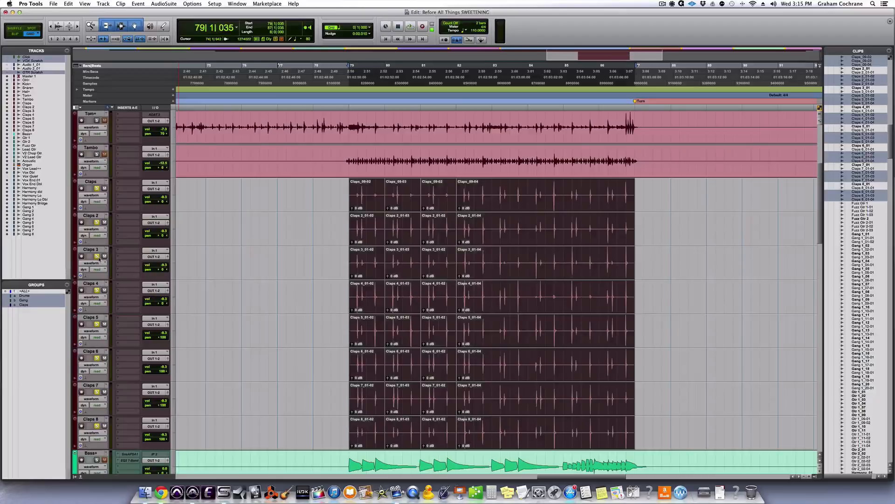
click(98, 257)
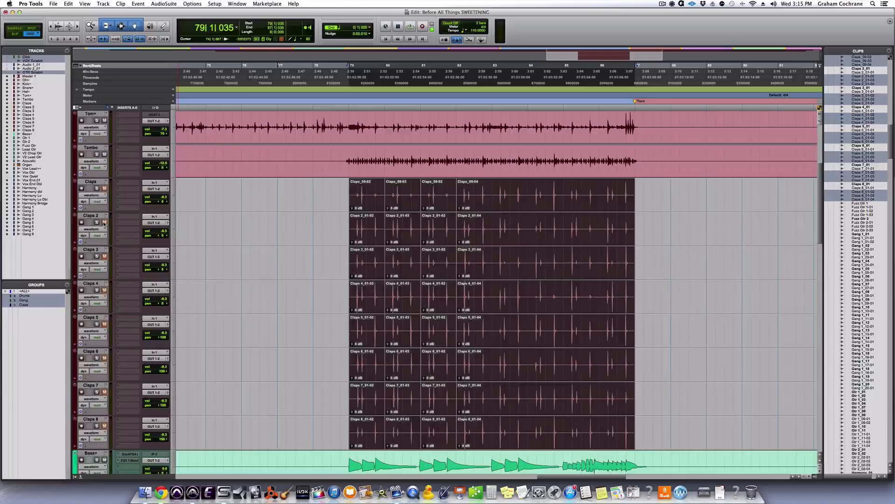
Play the full mix from 79|1 while toggling the Claps group's mute to compare it with and without claps.
key(space)
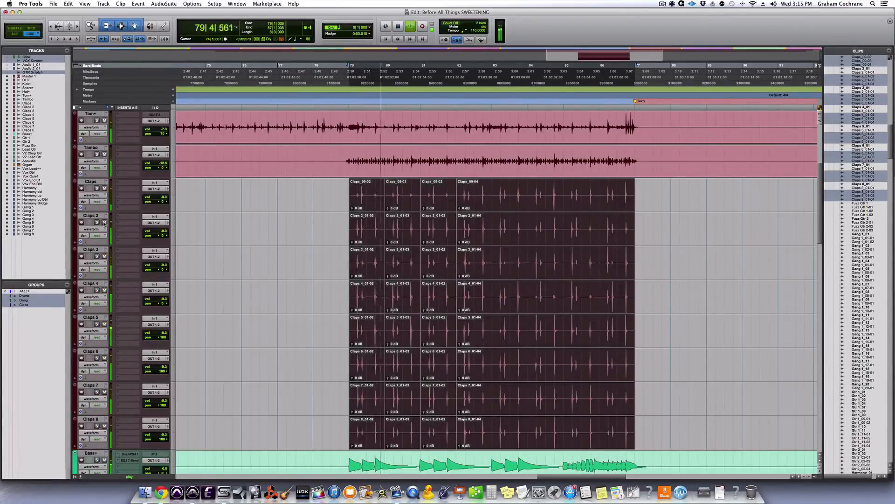
click(105, 222)
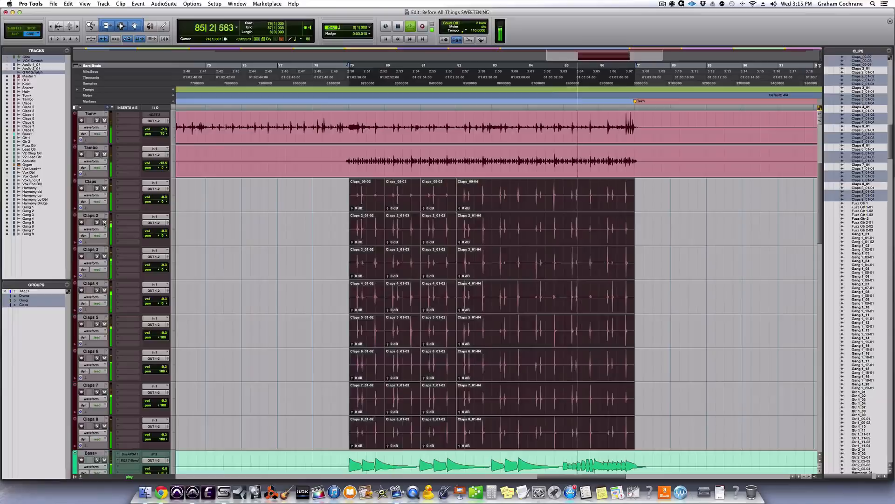
key(space)
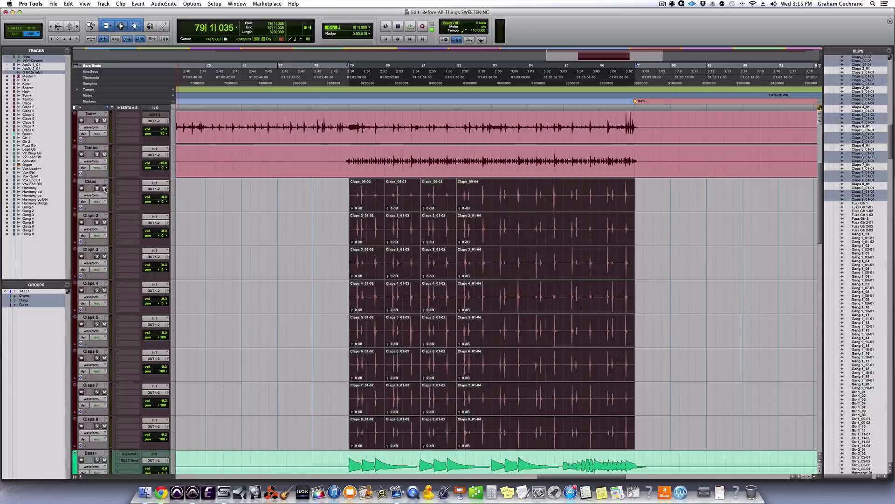
Replay the bridge from 79|1, muting the Claps group and the Tambo track during playback, then unmute both.
key(space)
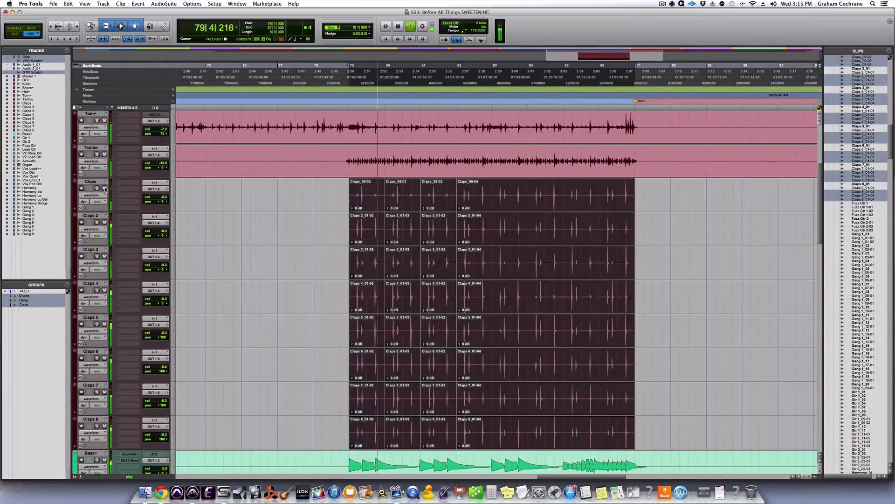
click(104, 188)
click(105, 155)
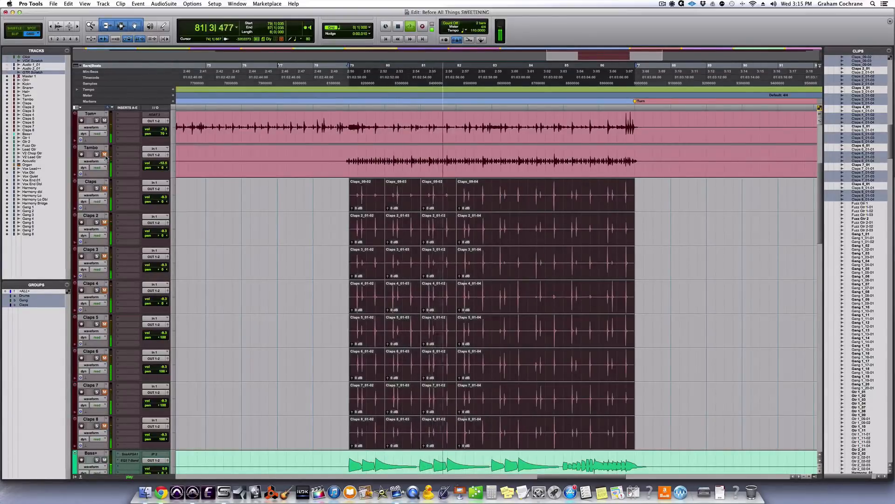
click(105, 155)
click(105, 188)
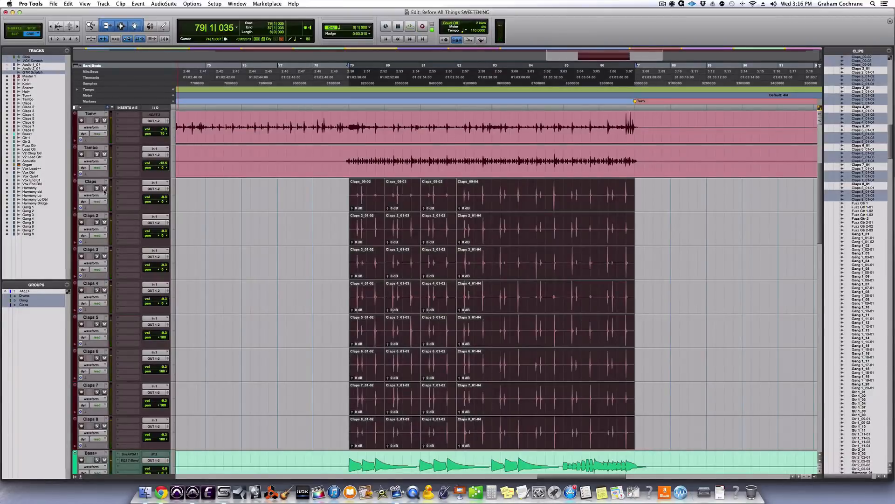
Highlight the second half of the bridge claps from 83|1 to 87|1, then place the edit cursor at 87|1.
click(339, 188)
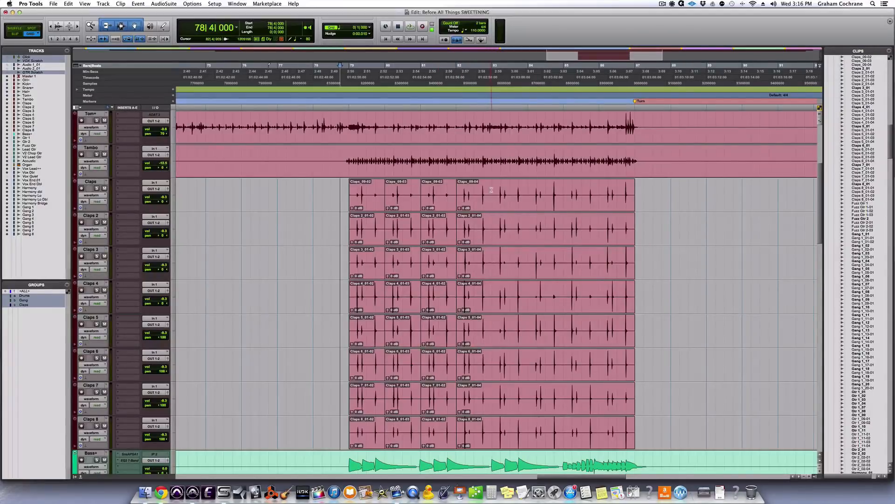
drag(492, 189, 631, 295)
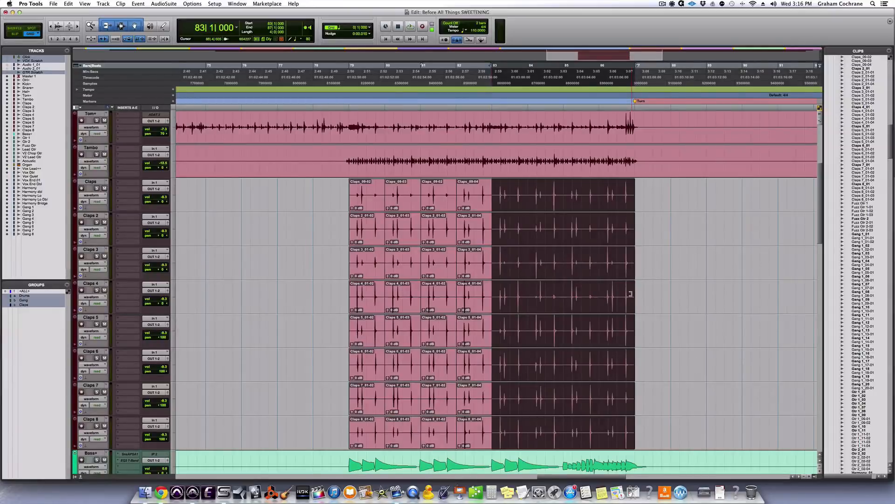
scroll(459, 352, down, 5)
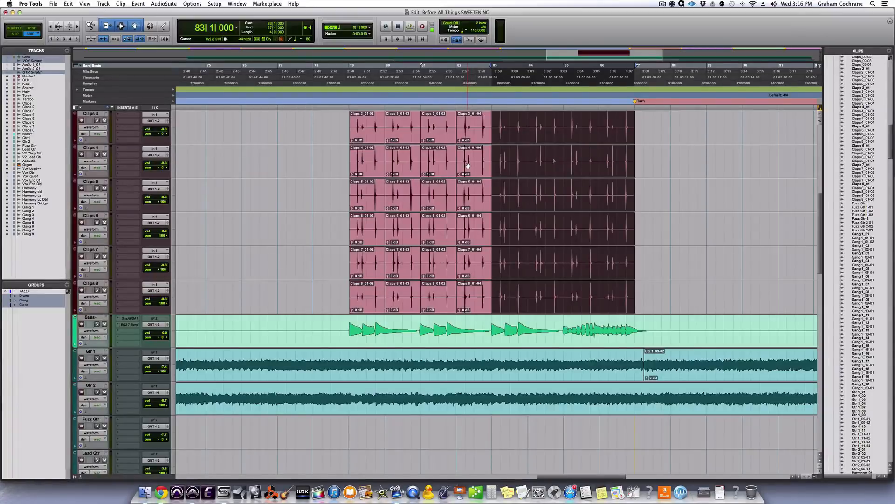
scroll(468, 166, up, 5)
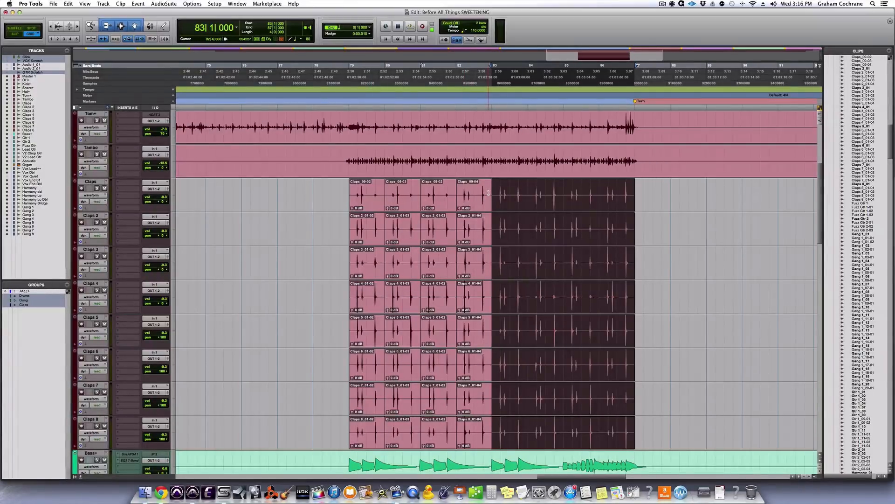
click(637, 189)
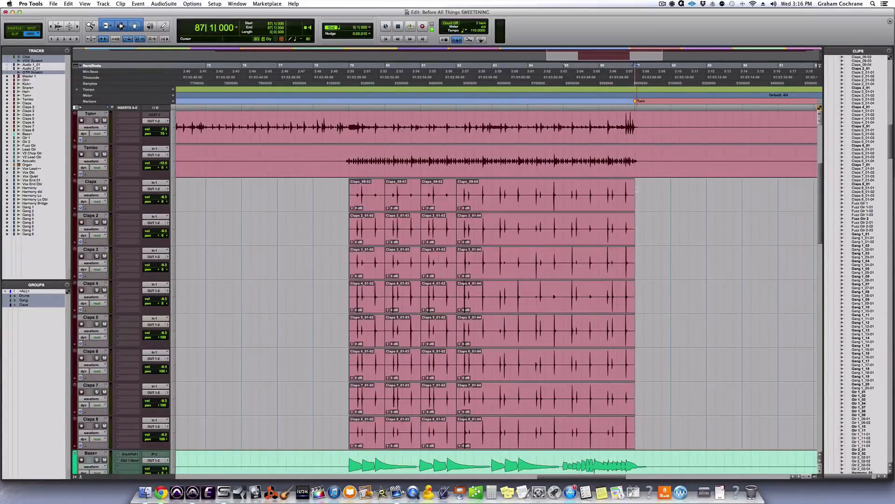
Play the vocals from 83|1, soloing the HrmnyBrdg track during playback and unsoloing it.
scroll(626, 191, down, 4)
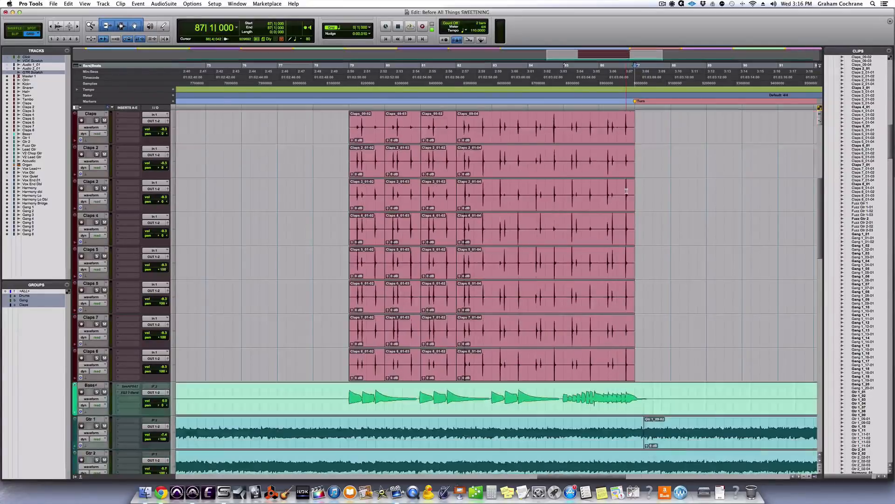
scroll(626, 193, down, 3)
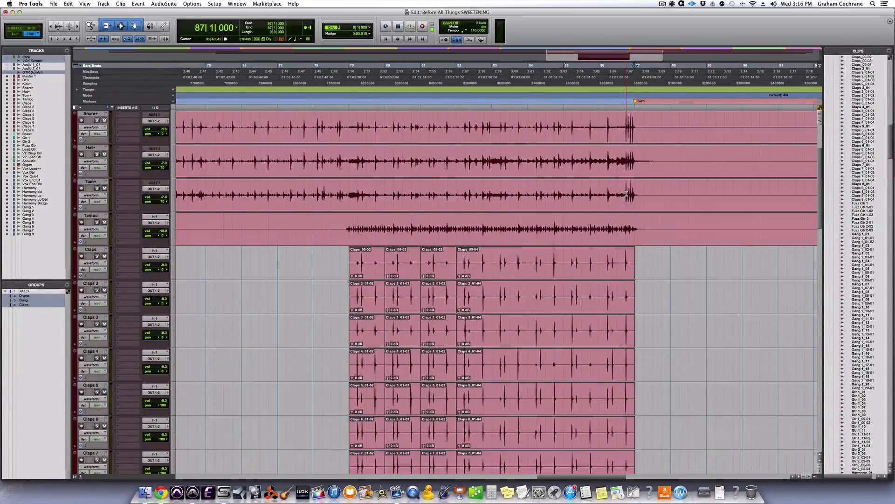
scroll(626, 194, down, 20)
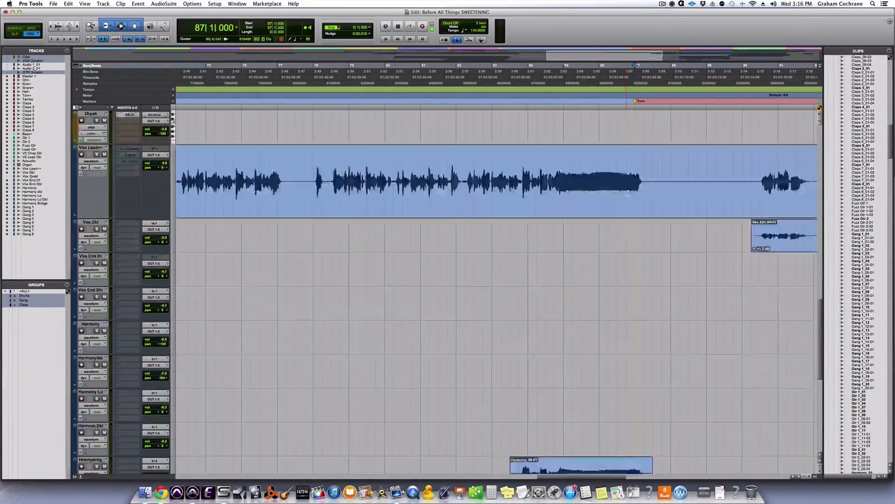
click(501, 185)
click(490, 184)
key(space)
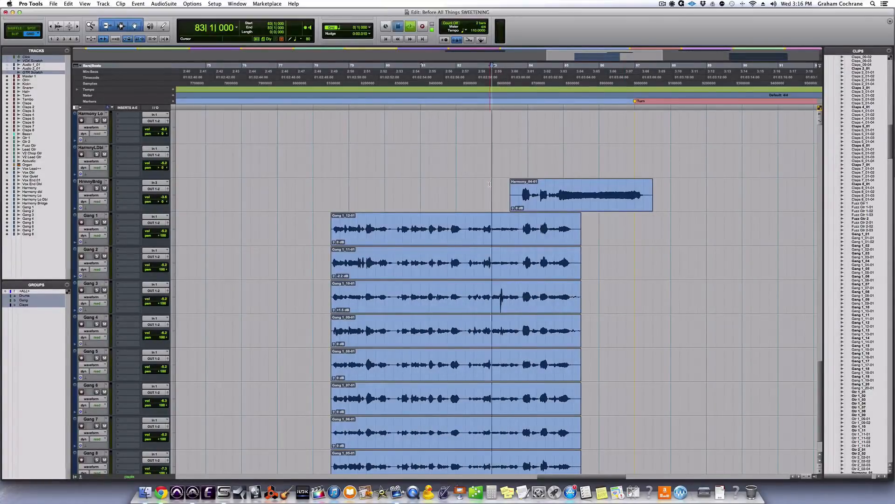
click(97, 188)
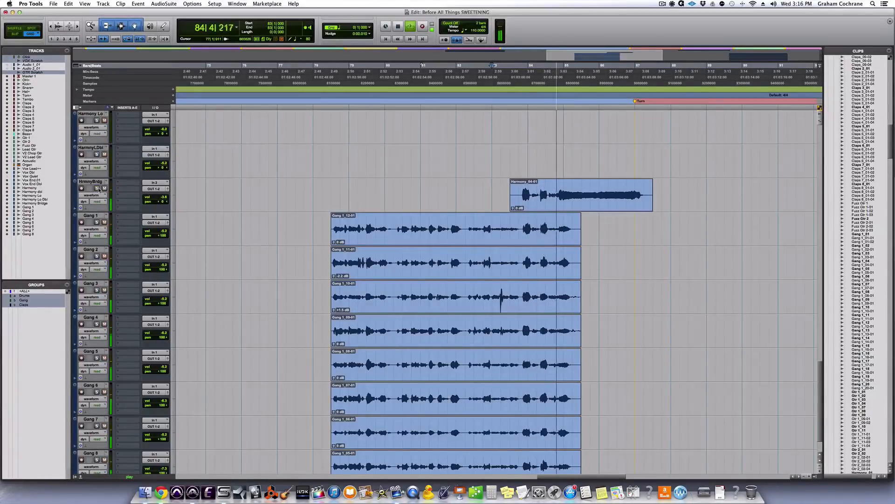
click(97, 189)
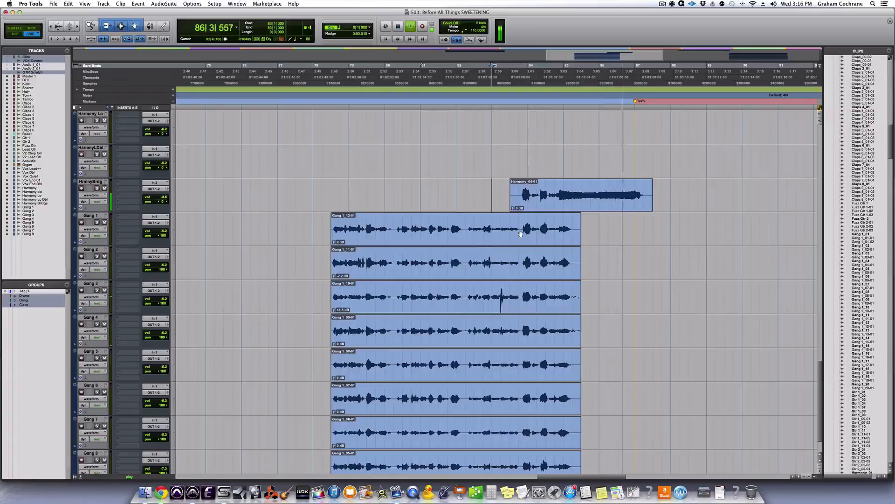
key(space)
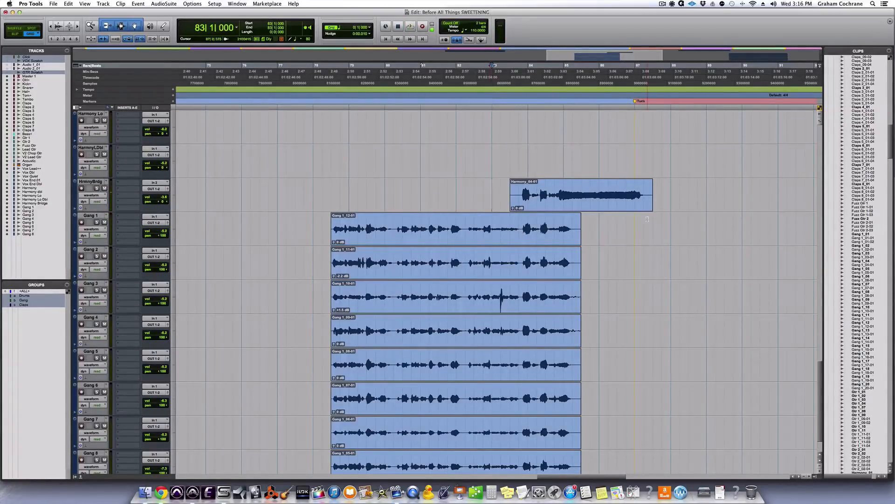
Place the edit cursor at 86|4, just before the Turn marker, and play the Turn section towards the chorus.
scroll(648, 219, right, 2)
scroll(647, 219, up, 10)
scroll(648, 219, right, 5)
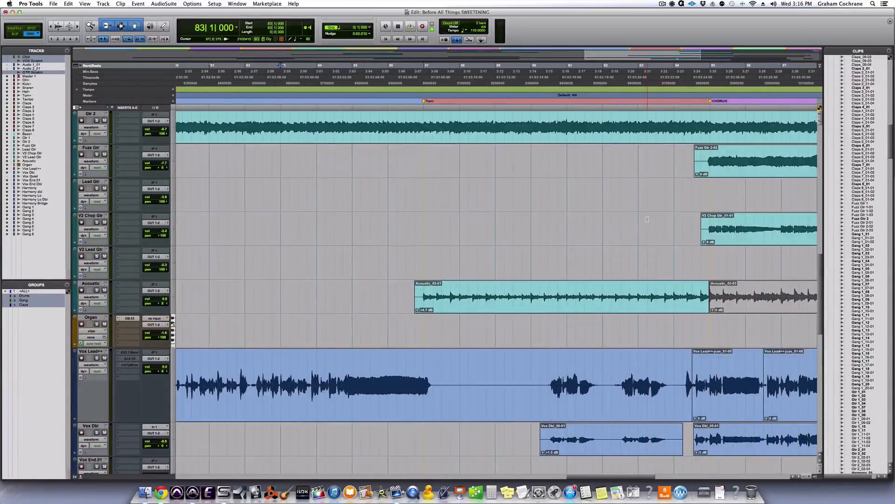
scroll(647, 219, right, 2)
click(389, 254)
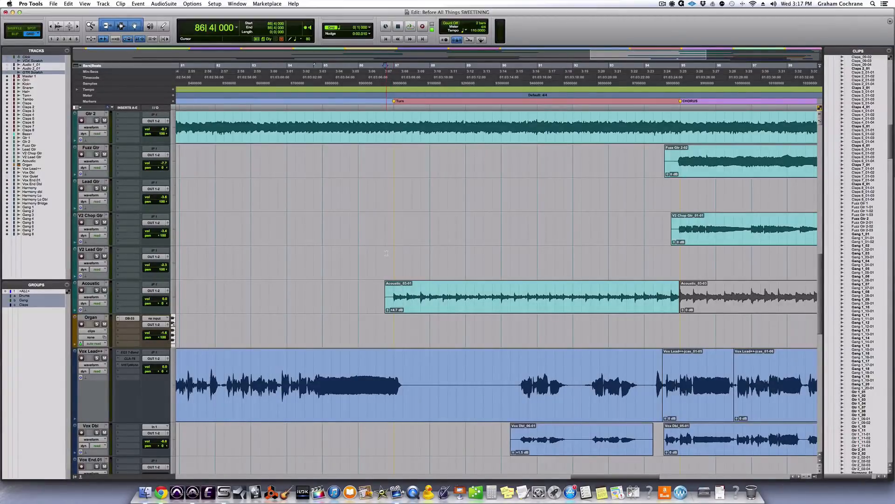
key(space)
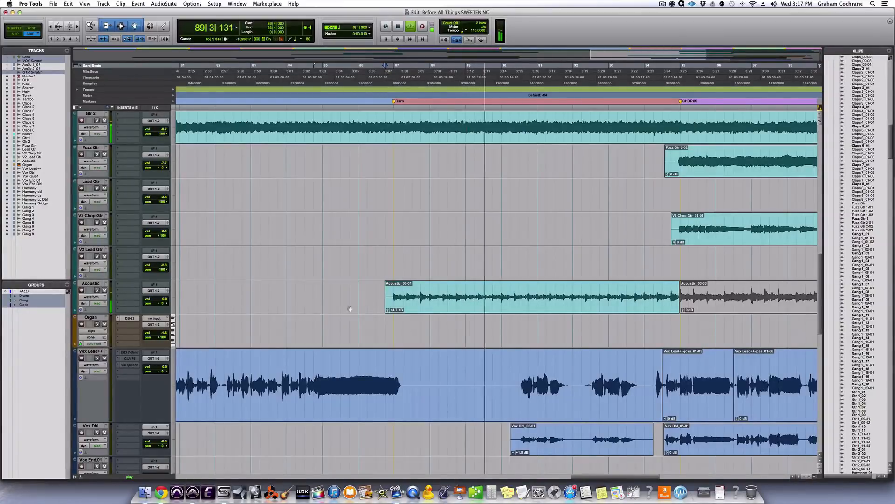
scroll(442, 316, right, 4)
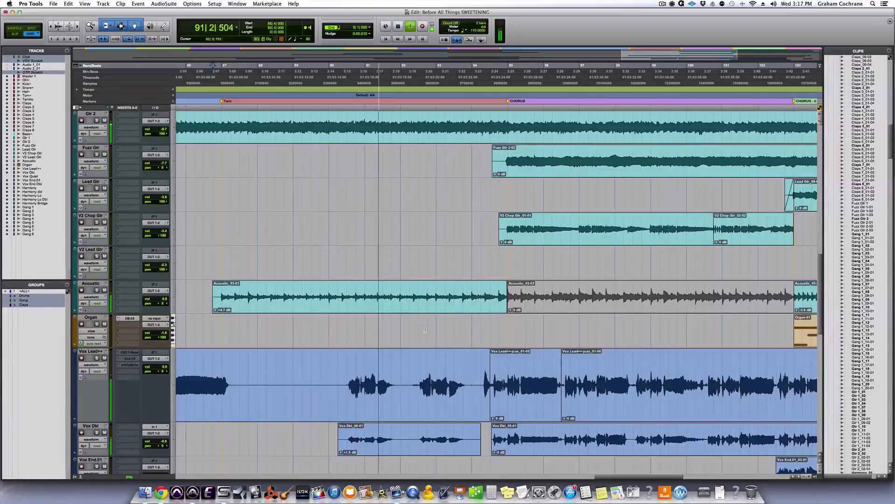
Highlight the Vox Dbl clip in the Turn section and play it, toggling solo on the vocal tracks during playback.
scroll(425, 329, down, 1)
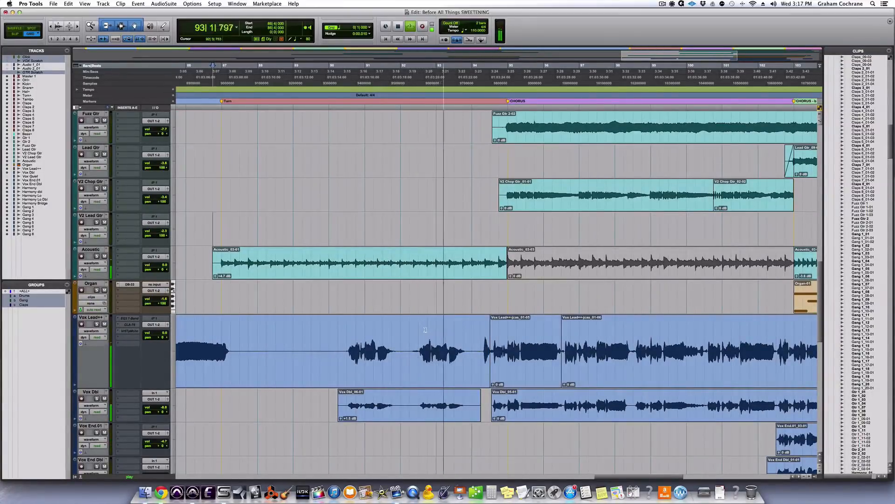
key(space)
click(410, 410)
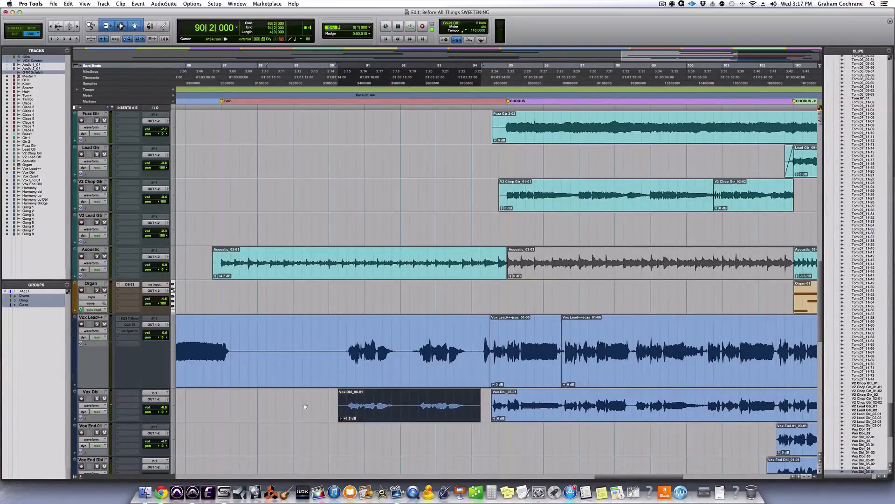
key(space)
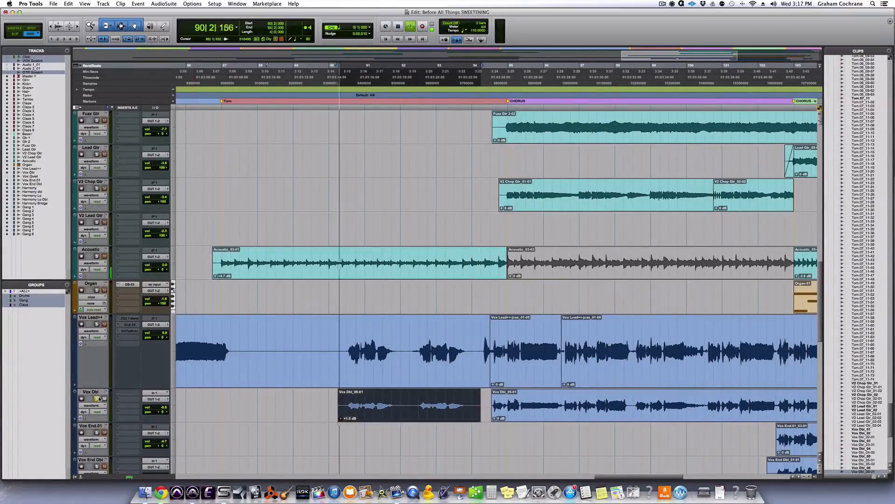
click(97, 324)
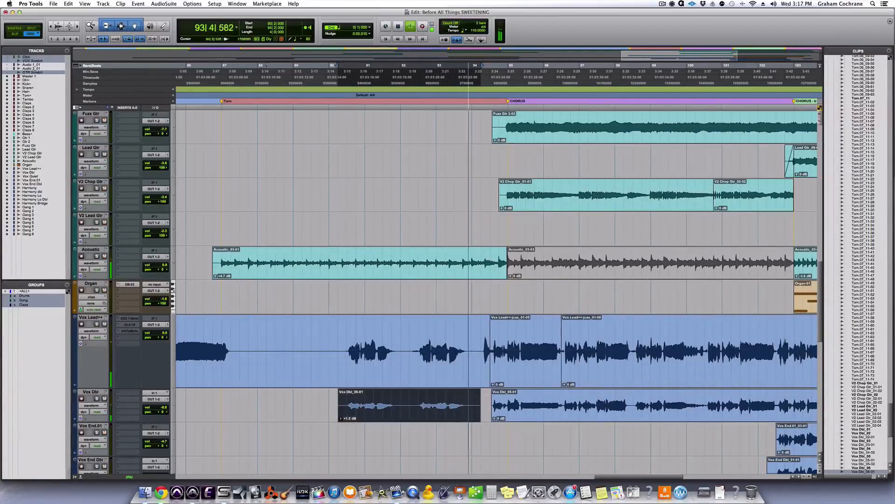
key(space)
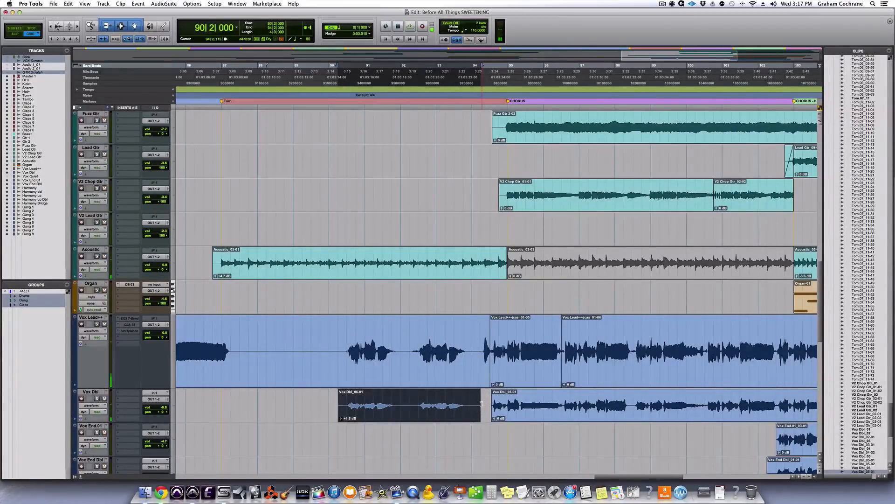
Place the edit cursor at 94|1, just before the CHORUS marker, and look over the chorus vocal, harmony and guitar tracks.
click(481, 405)
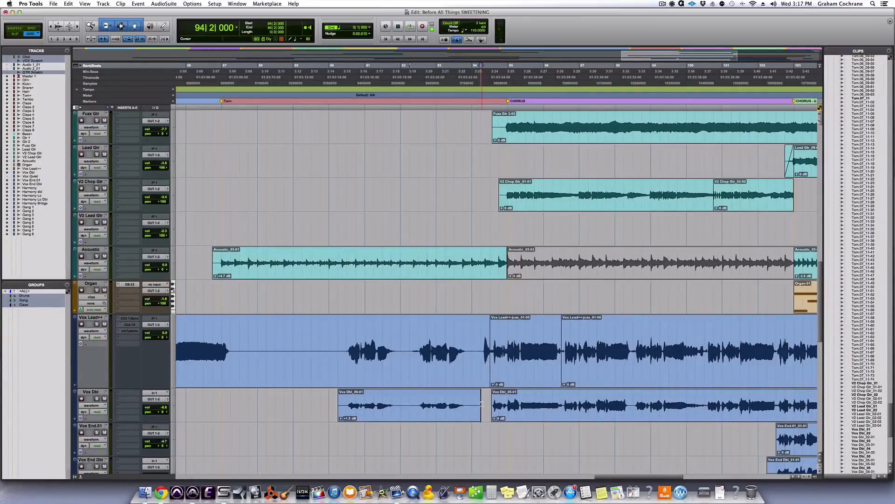
scroll(481, 403, down, 5)
click(471, 268)
scroll(471, 268, right, 5)
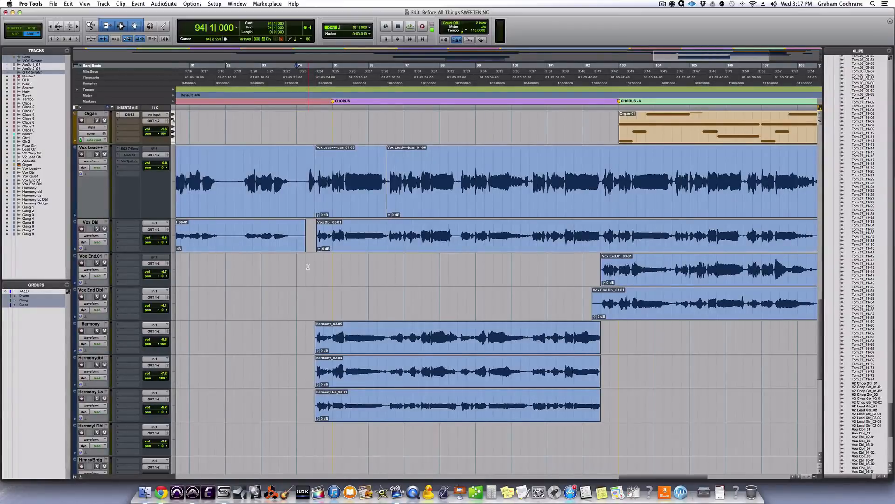
scroll(307, 266, down, 5)
scroll(308, 267, up, 10)
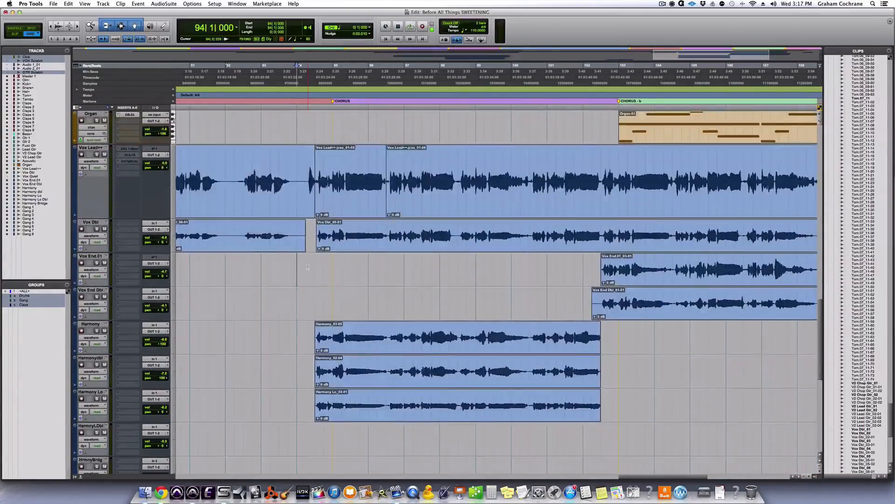
scroll(308, 266, up, 1)
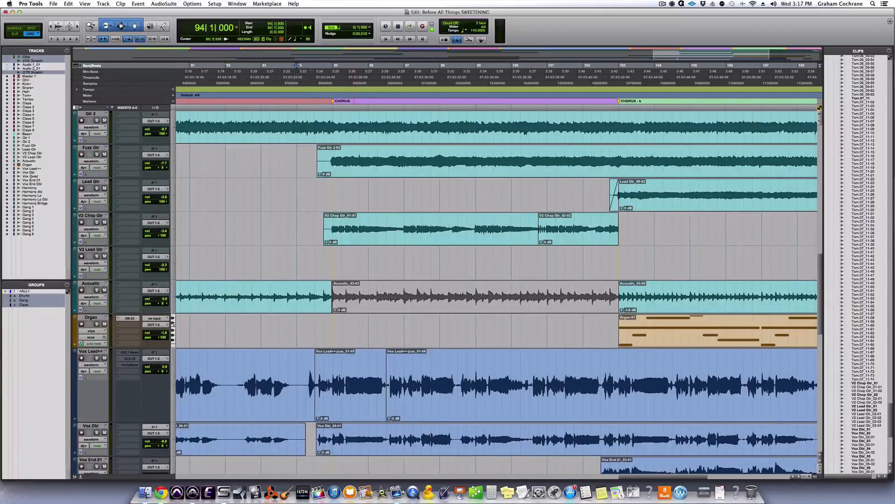
Highlight the V2 Chop Gtr clips in the chorus, then play from 94|1, toggling solo on that track during playback.
click(373, 242)
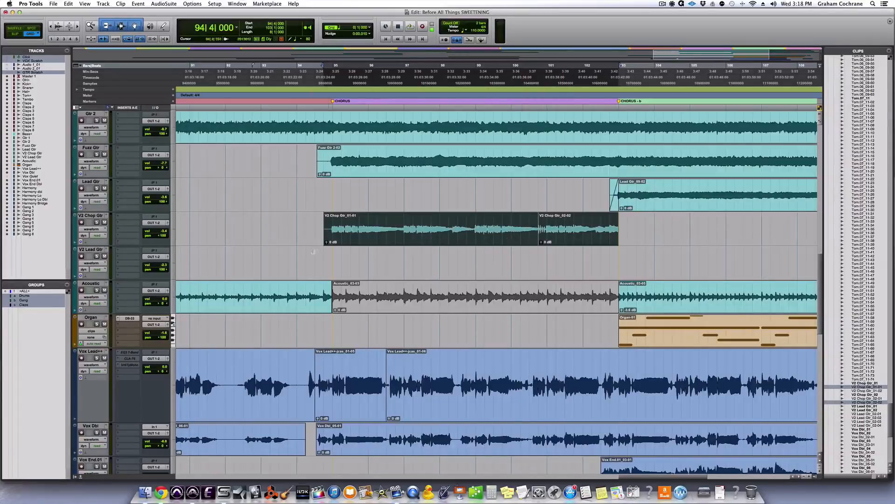
click(297, 255)
key(space)
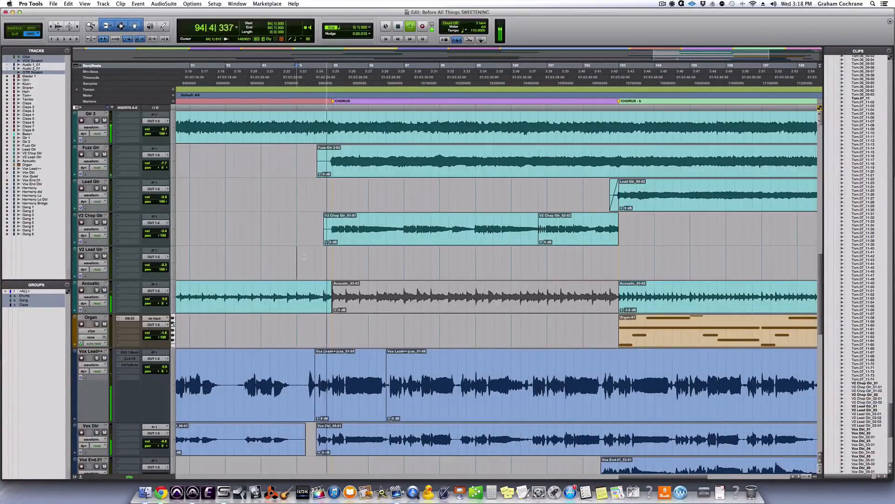
click(97, 222)
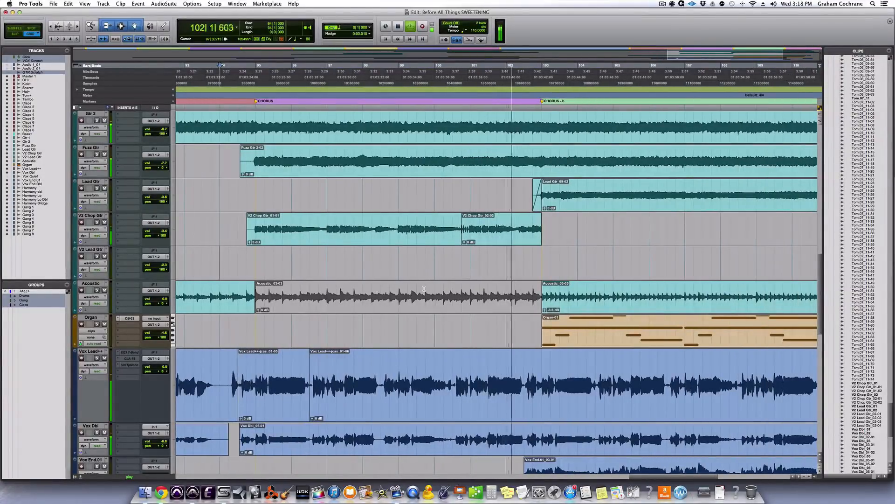
key(space)
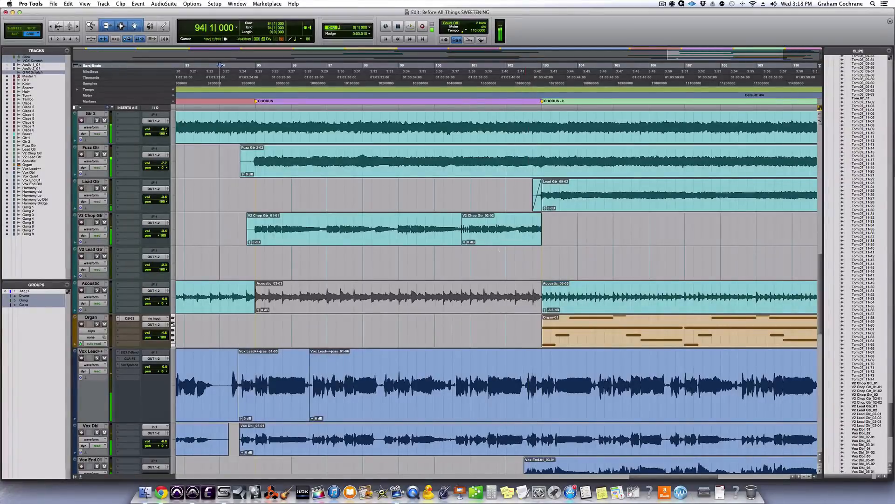
Select both V2 Chop Gtr clips from 94|4 to 103|1, audition them using the track's solo, then unsolo it.
click(466, 254)
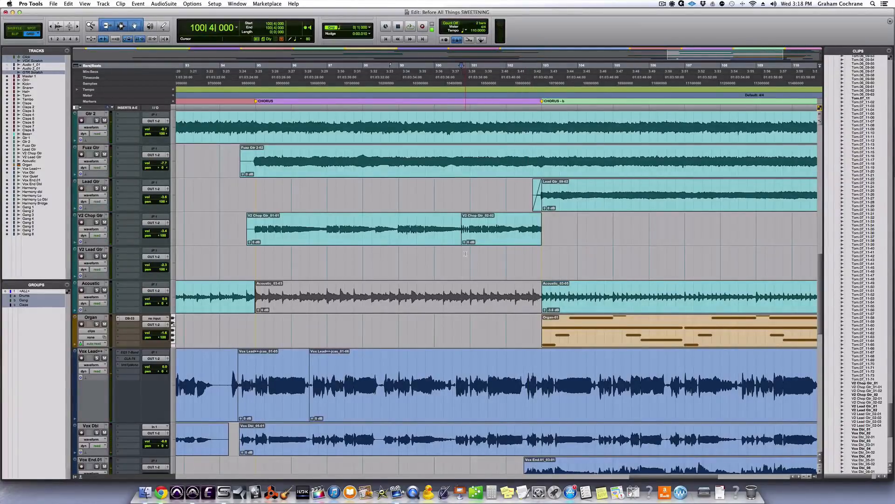
click(391, 238)
shift+click(496, 240)
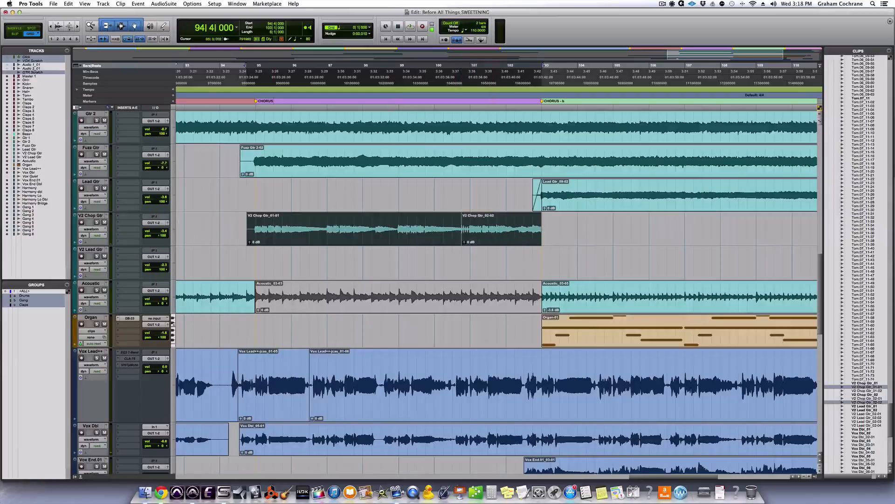
click(96, 223)
key(space)
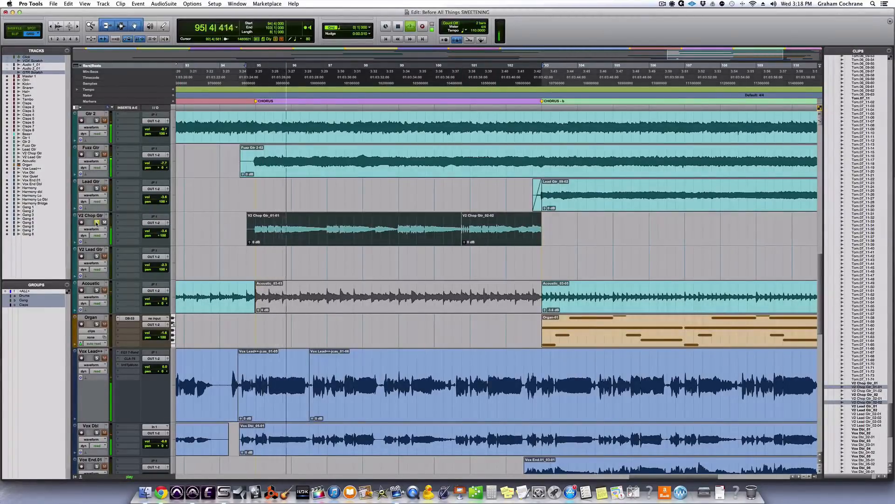
key(space)
click(96, 223)
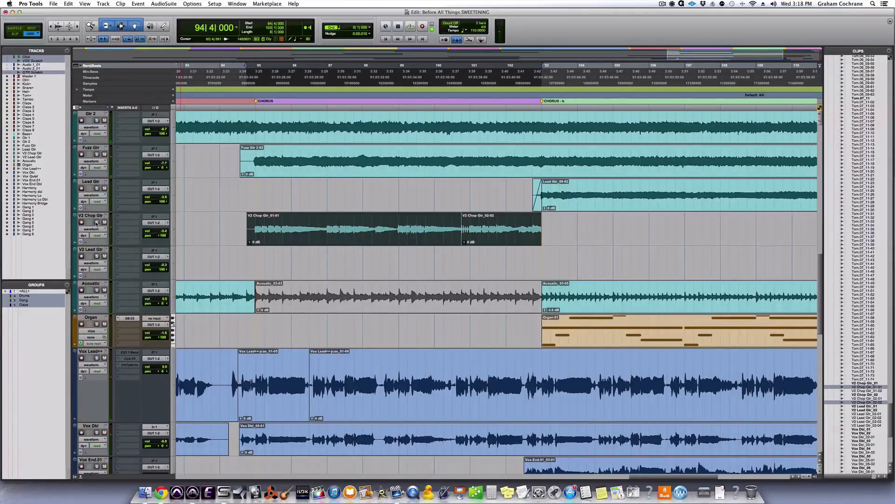
Look over the chorus lead, double and harmony vocals and place the edit cursor at 94|3, where the harmony clips start.
scroll(361, 228, down, 5)
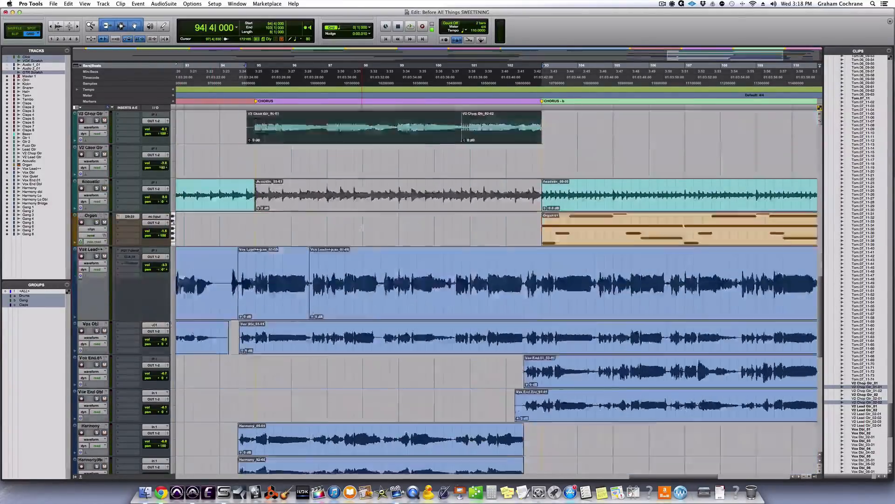
scroll(361, 229, up, 2)
scroll(361, 229, down, 1)
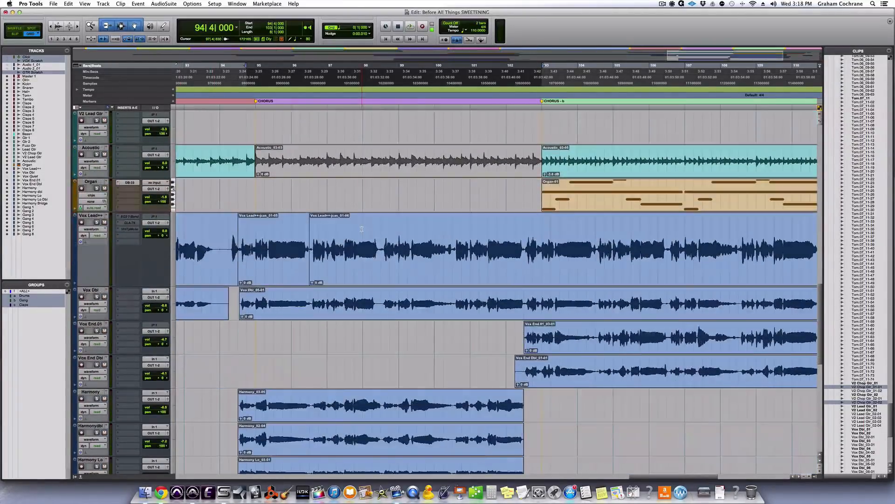
scroll(362, 229, down, 3)
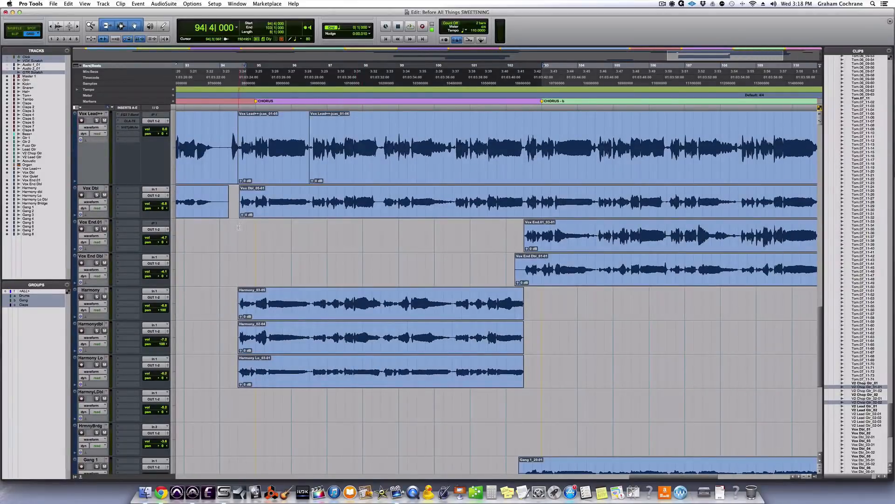
click(239, 227)
Place the edit cursor shortly before the CHORUS - b marker and look over the guitar, organ and vocal tracks there.
scroll(240, 227, up, 6)
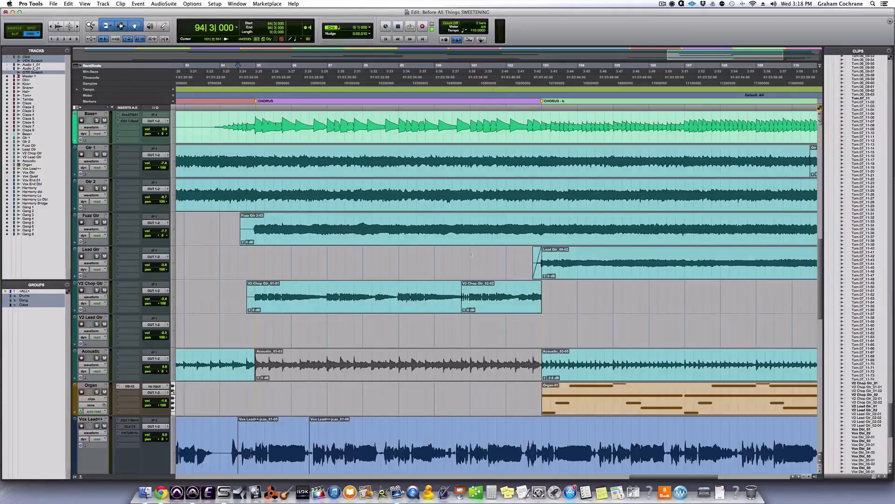
click(511, 255)
scroll(510, 256, right, 5)
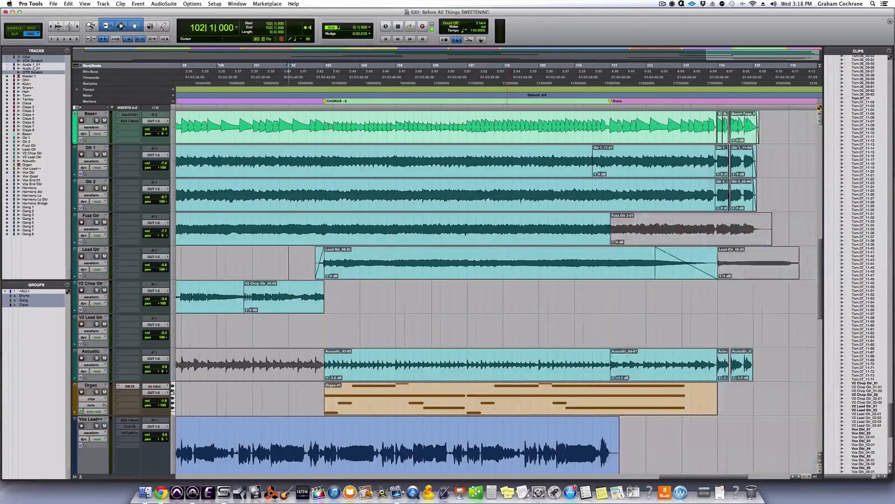
scroll(507, 255, down, 3)
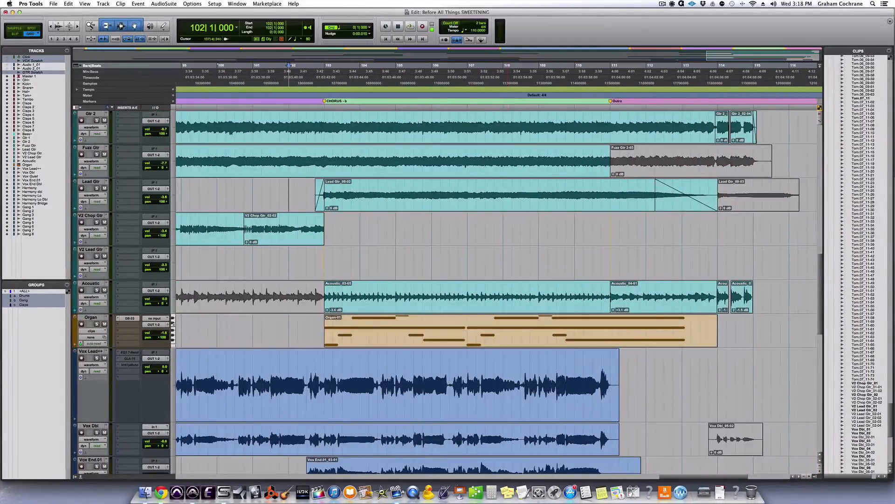
click(252, 251)
Highlight the Organ clip in the last chorus, then the two long Acoustic clips spanning CHORUS - b and the Outro from 103|1.
click(379, 344)
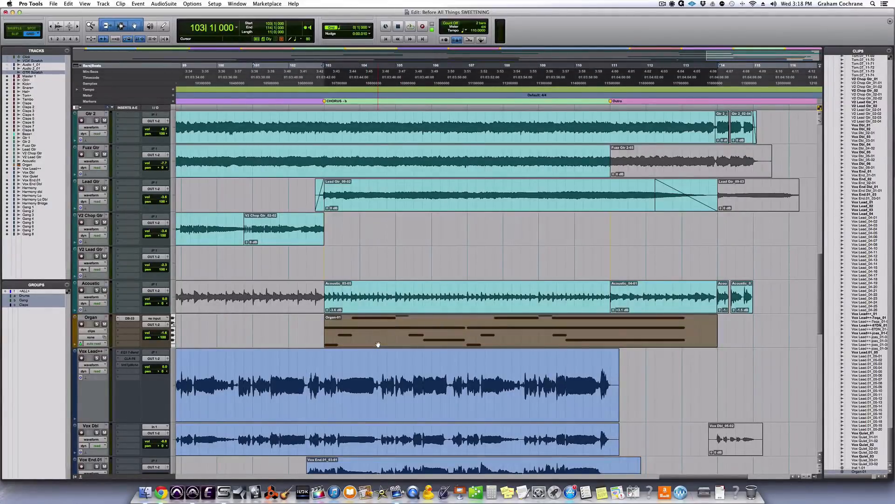
click(376, 306)
shift+click(661, 306)
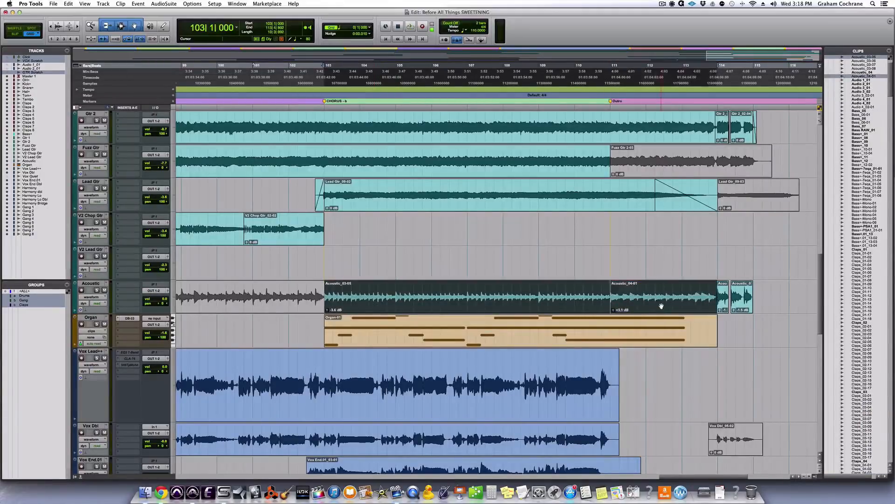
scroll(413, 307, left, 4)
scroll(334, 300, left, 8)
scroll(334, 301, right, 20)
scroll(333, 300, left, 4)
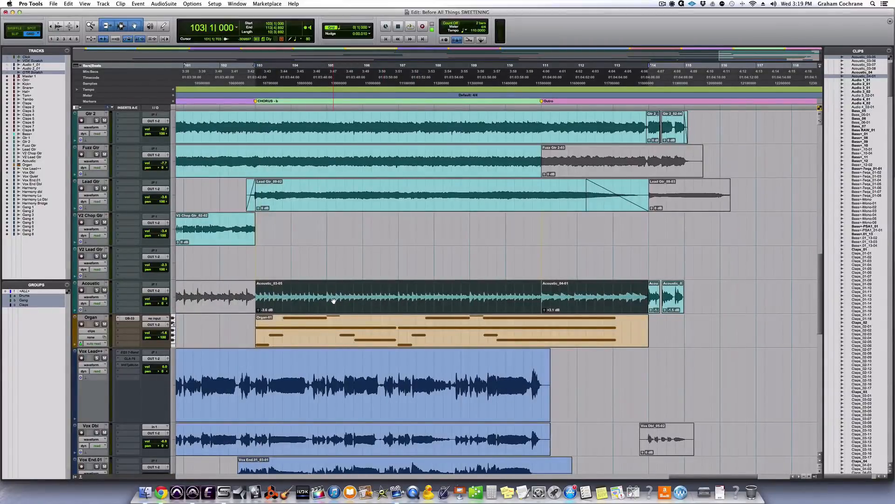
Examine the gang vocal tracks in the last chorus, then highlight the Vox End.01 and Vox End Dbl clips.
scroll(345, 264, down, 10)
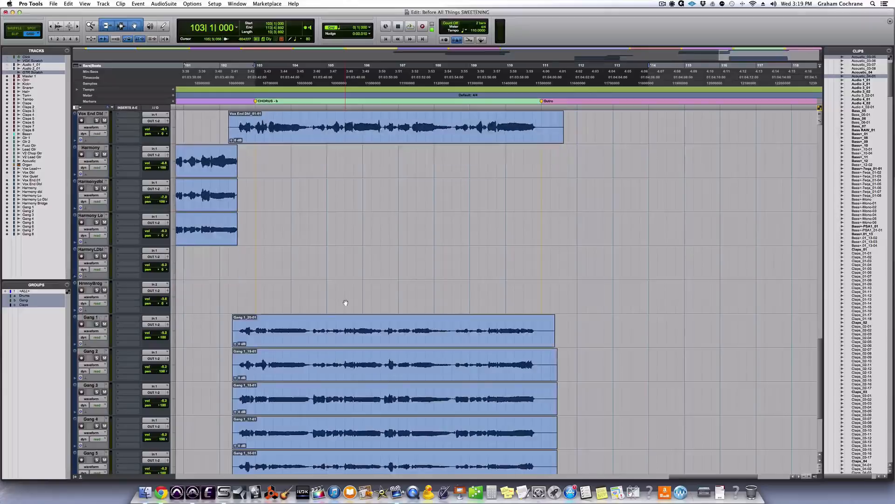
scroll(345, 303, down, 5)
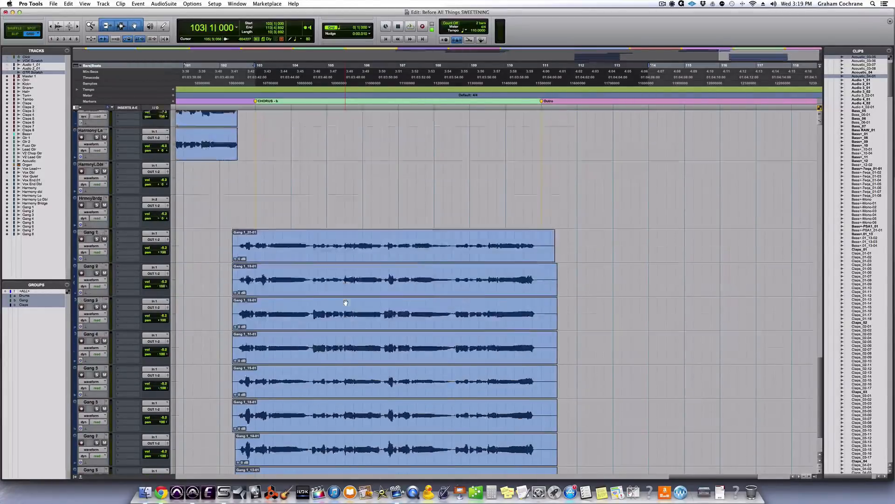
scroll(345, 303, up, 3)
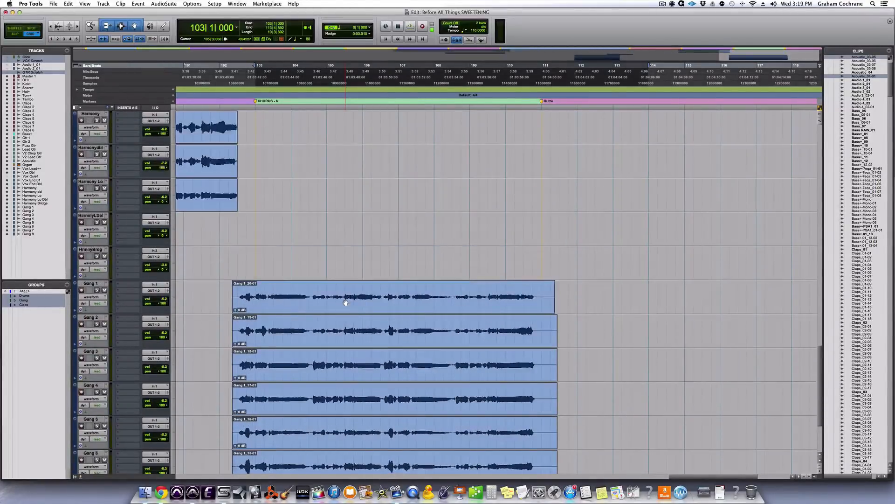
scroll(345, 302, up, 5)
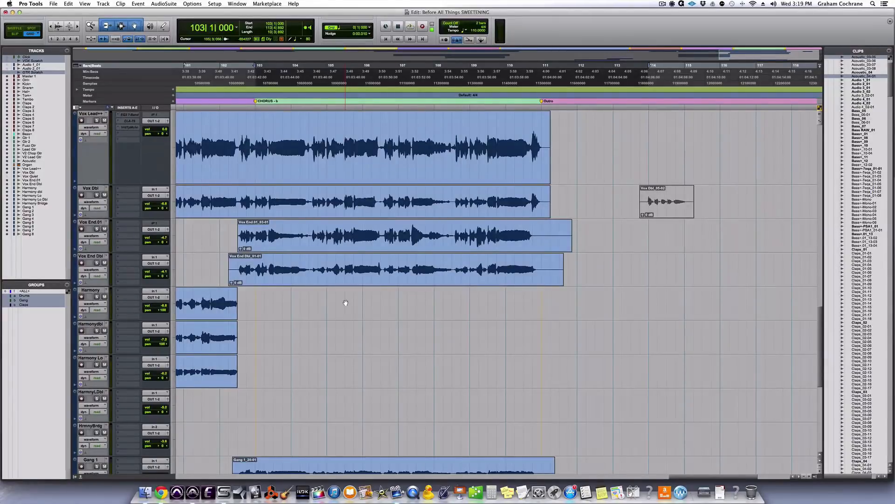
scroll(345, 303, up, 4)
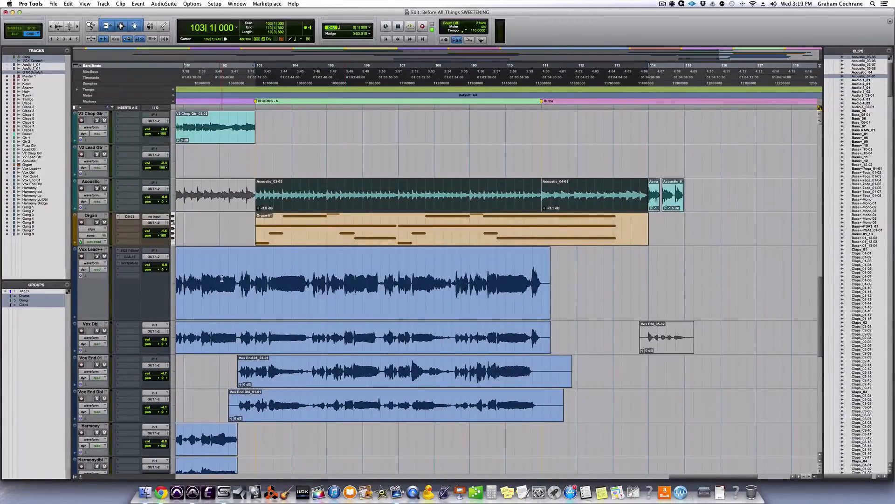
scroll(259, 282, down, 2)
click(282, 310)
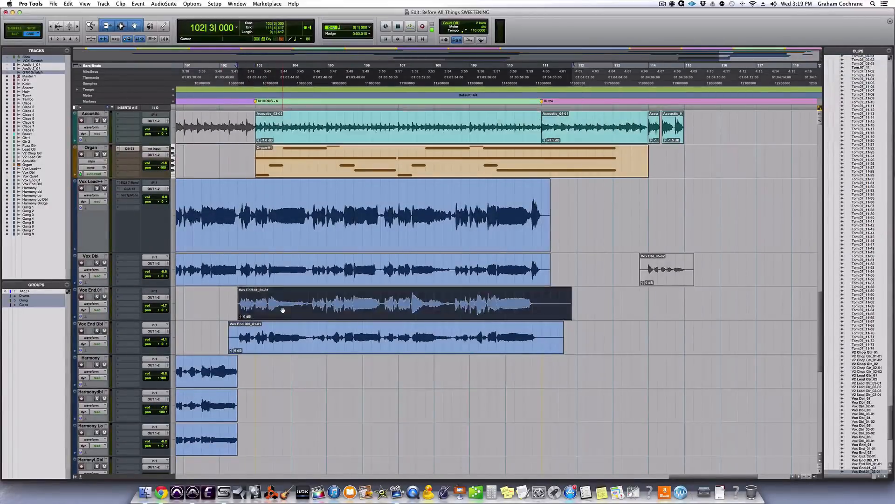
click(281, 337)
click(279, 312)
scroll(281, 315, down, 1)
scroll(281, 315, down, 5)
scroll(281, 315, up, 10)
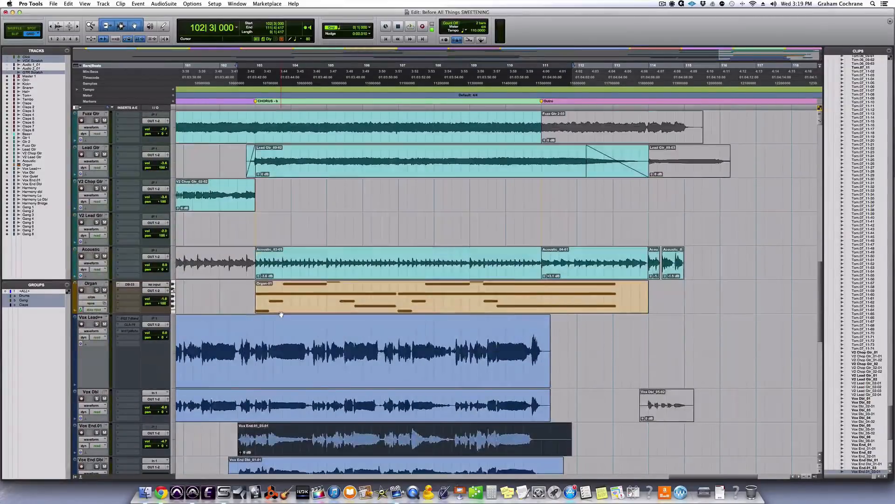
Place the edit cursor at 102|1 and play the CHORUS - b section through into the Outro.
scroll(281, 314, up, 1)
click(219, 254)
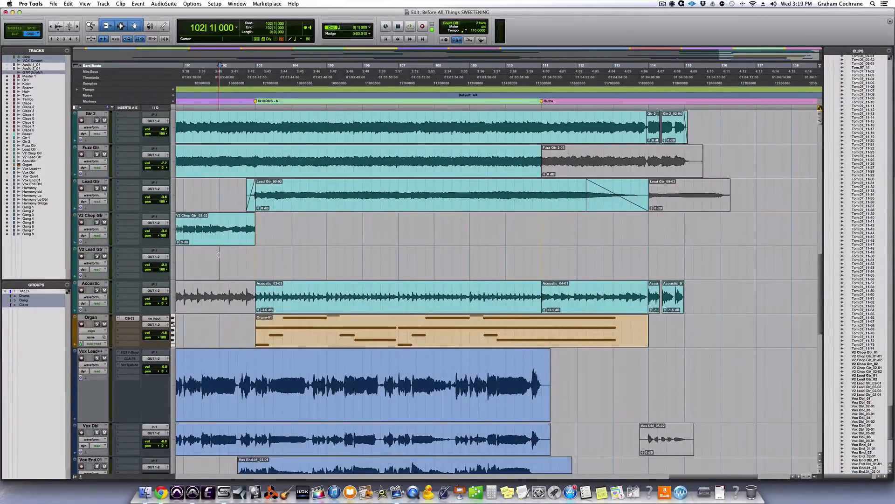
key(space)
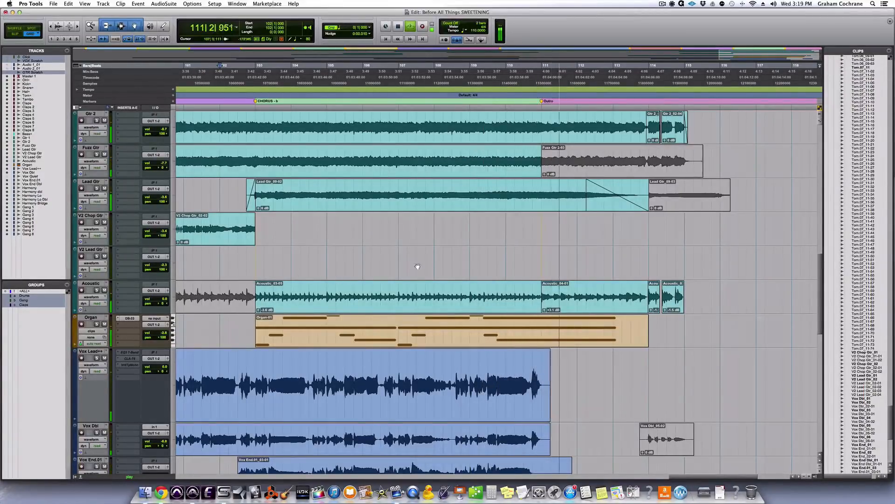
Stop playback and highlight the Vox End.01 clip from 103|1 through the last chorus.
key(space)
click(498, 257)
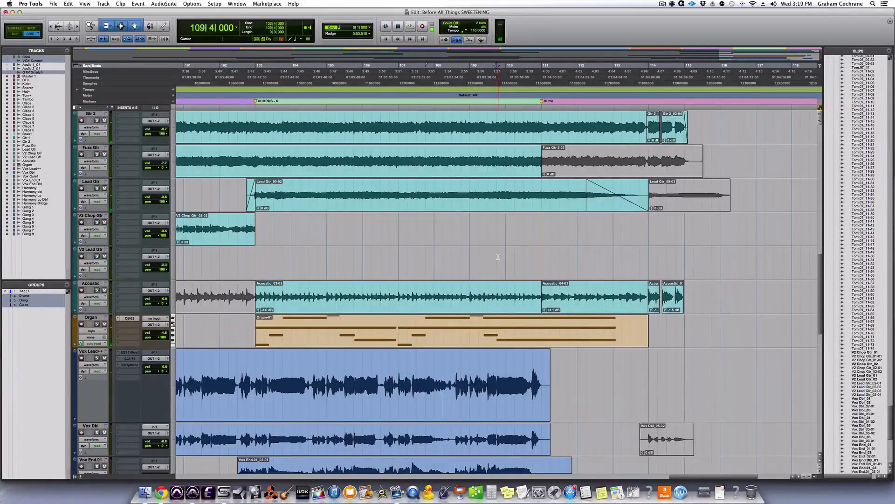
scroll(476, 277, down, 5)
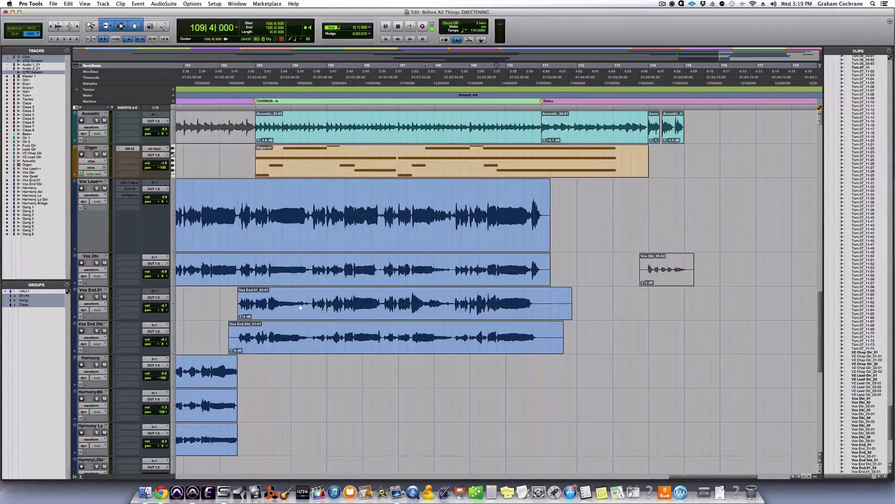
drag(256, 300, 530, 301)
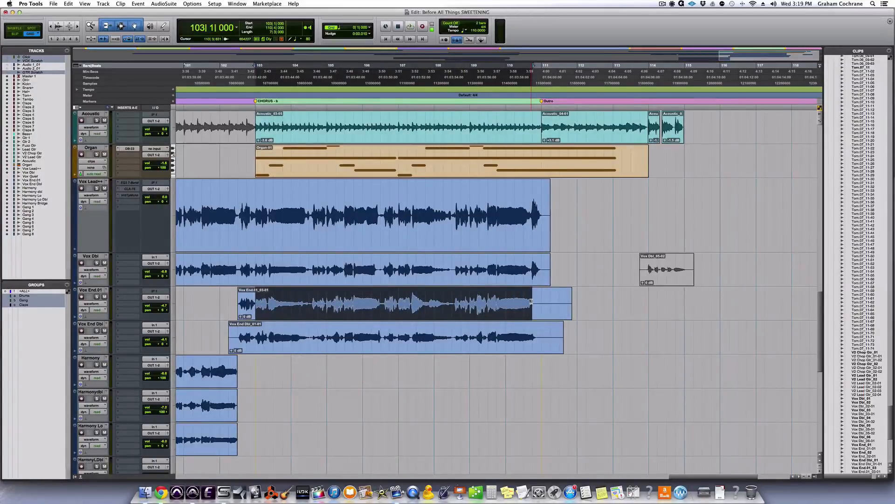
Select the stacked gang vocal clips in the CHORUS - b section.
key(r)
key(r)
scroll(491, 310, down, 6)
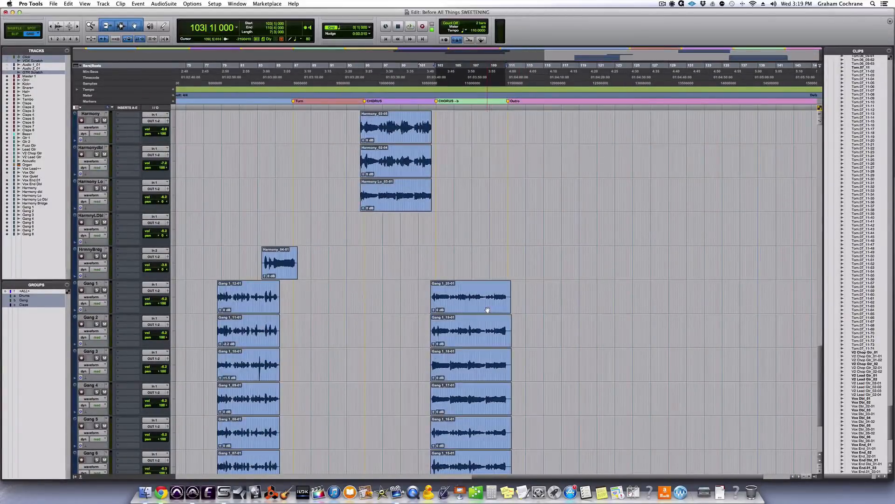
click(488, 310)
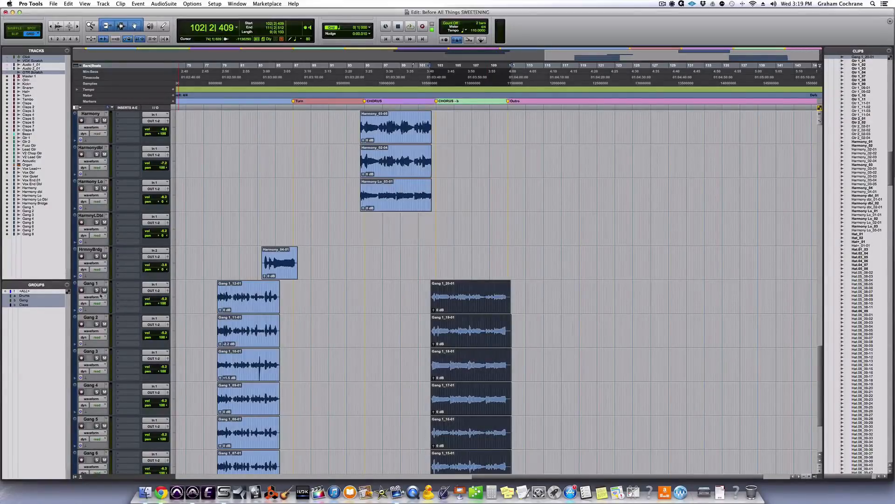
Play the last chorus from the gang clip selection and toggle solo on Vox Lead++, Vox Dbl and Vox End.01.
key(space)
scroll(95, 290, up, 5)
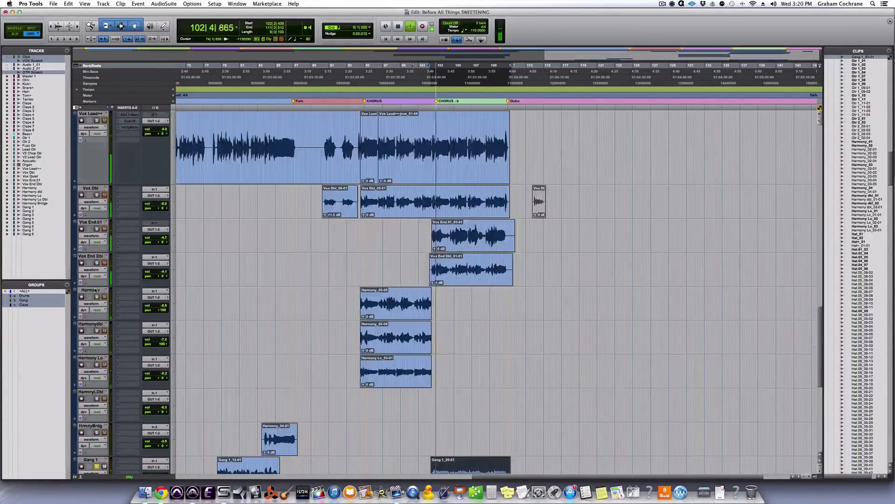
click(96, 120)
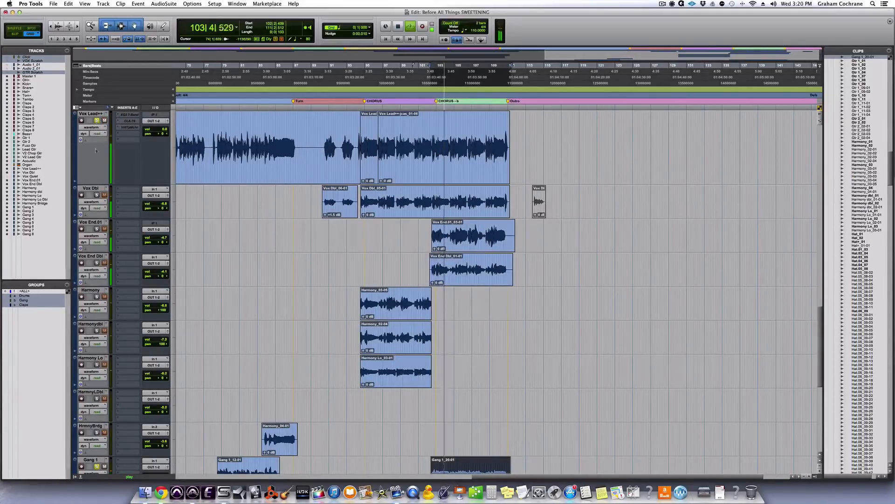
click(96, 195)
click(97, 229)
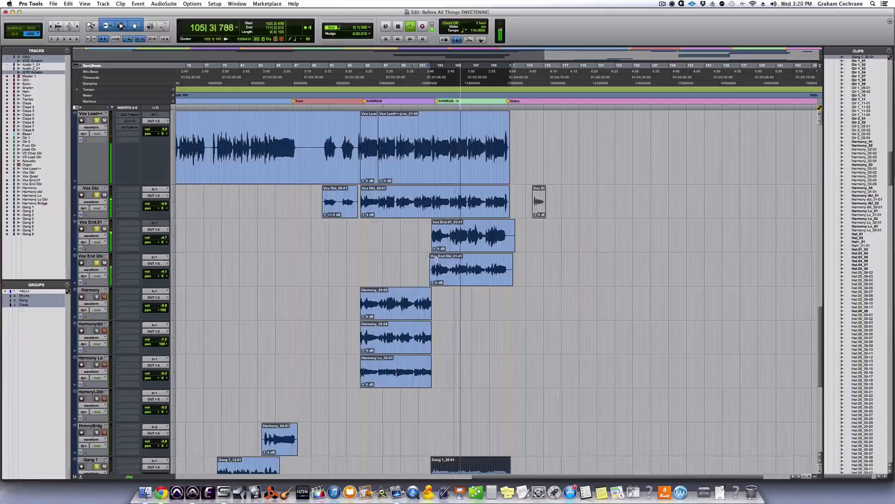
Let CHORUS - b play into the Outro while viewing the guitar, tambourine and clap tracks, and stop playback.
scroll(119, 226, up, 5)
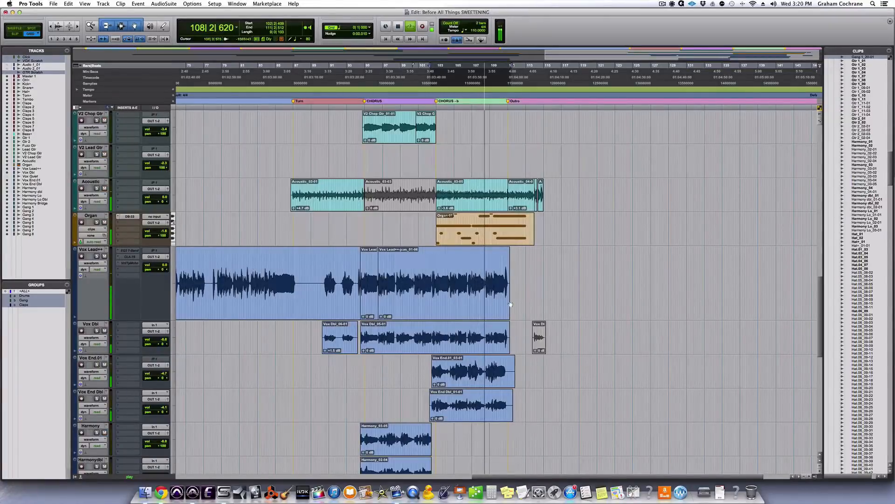
scroll(504, 302, up, 5)
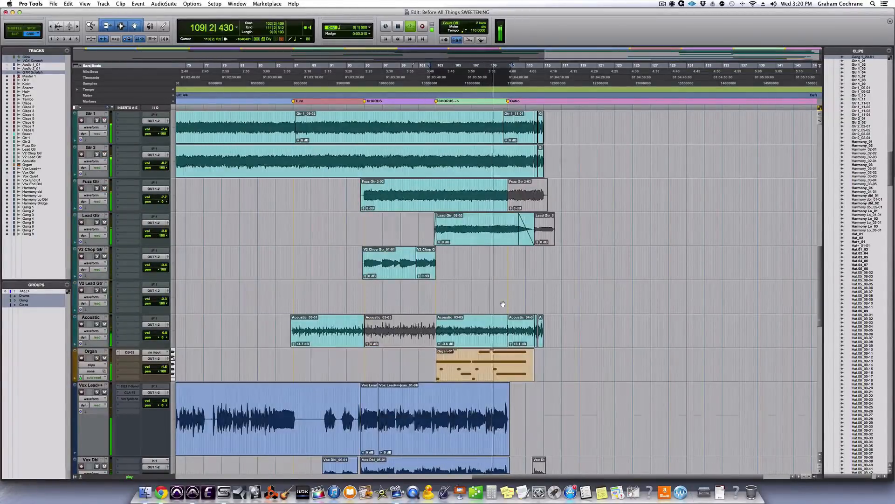
scroll(503, 304, up, 10)
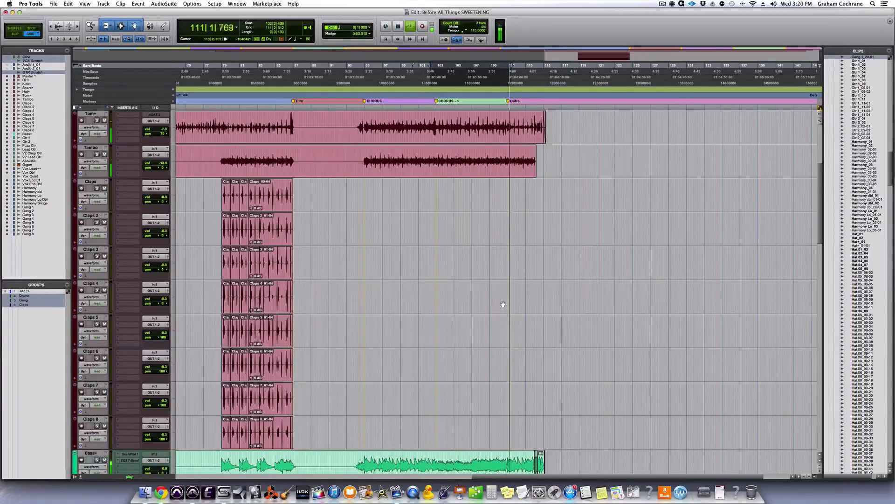
key(space)
Highlight the Tambo part from 94|3 through both final choruses to the end of its clip.
scroll(502, 304, down, 5)
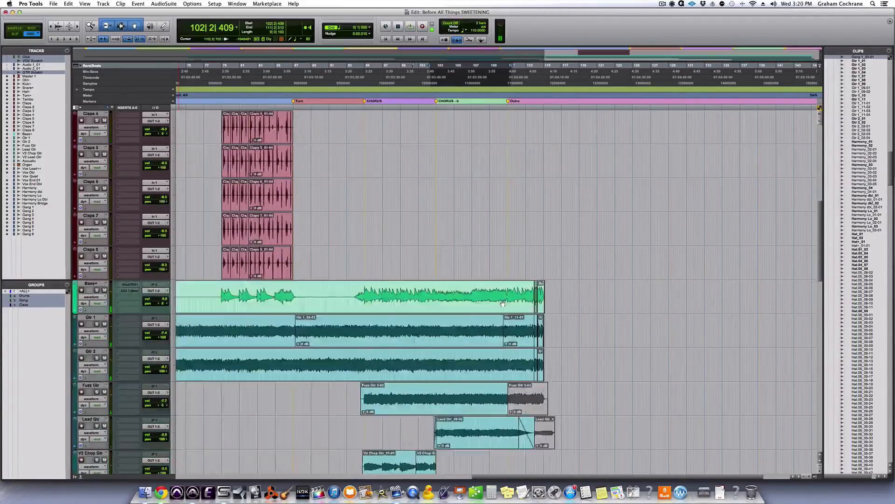
scroll(502, 306, up, 6)
drag(364, 192, 535, 193)
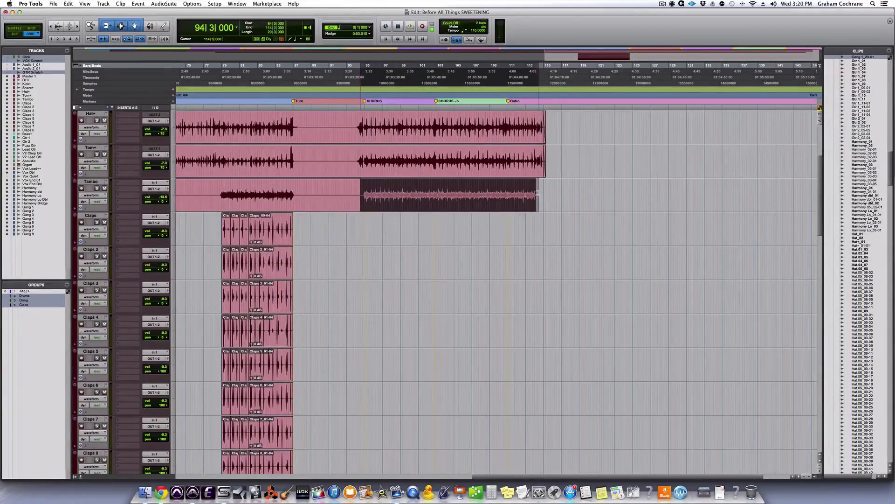
Place the edit cursor at 111|1 and audition the Outro while viewing the vocal and instrument tracks.
click(504, 189)
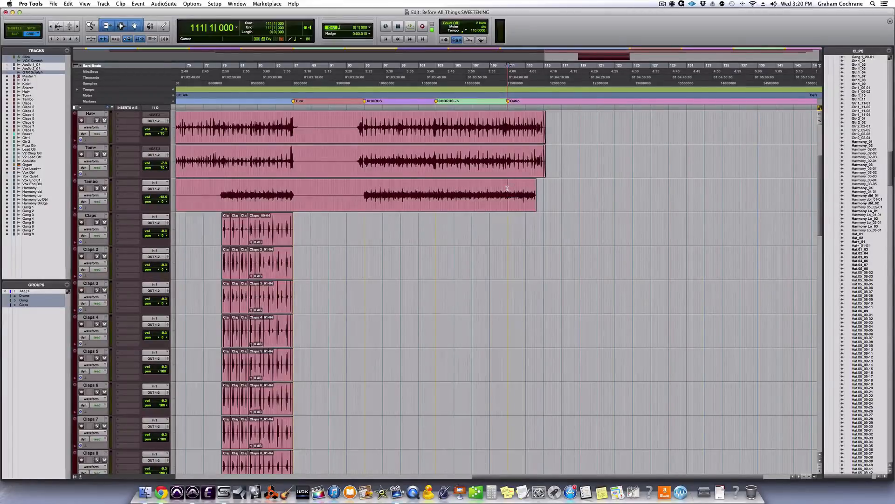
scroll(508, 188, down, 6)
scroll(507, 188, down, 6)
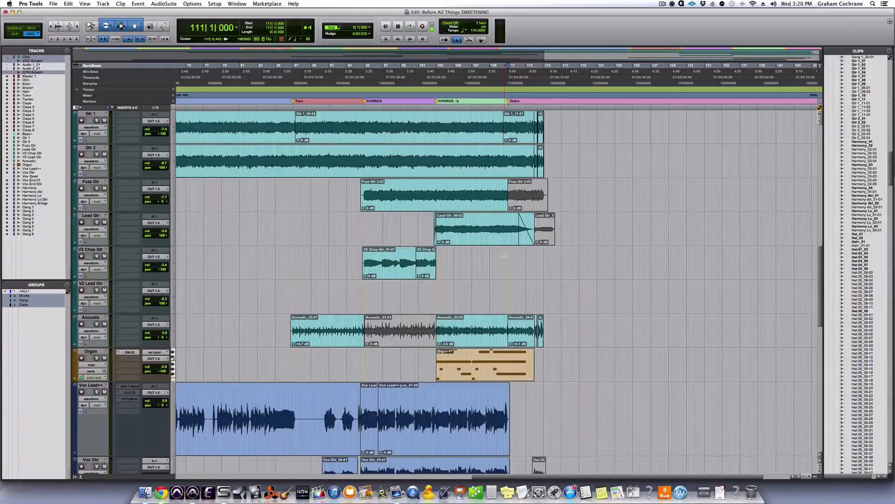
scroll(505, 254, down, 1)
key(space)
scroll(505, 223, down, 5)
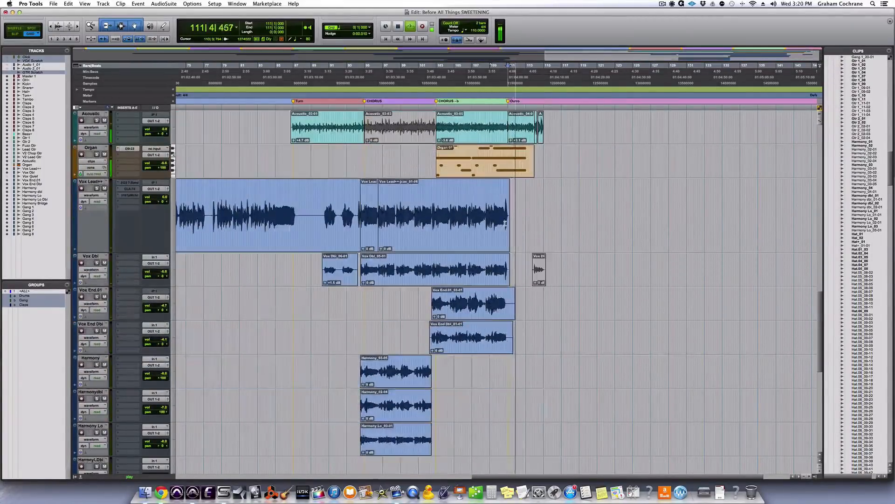
scroll(505, 223, down, 4)
scroll(505, 223, down, 5)
scroll(505, 224, up, 15)
scroll(505, 224, up, 4)
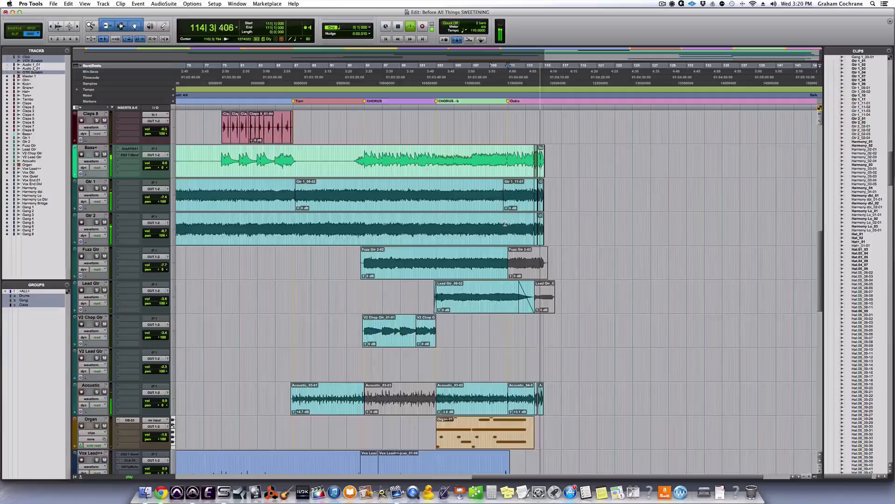
scroll(505, 224, up, 4)
key(space)
Examine where the drums, tambourine, claps and guitars enter and drop out between the earlier choruses and the Outro.
scroll(505, 223, up, 10)
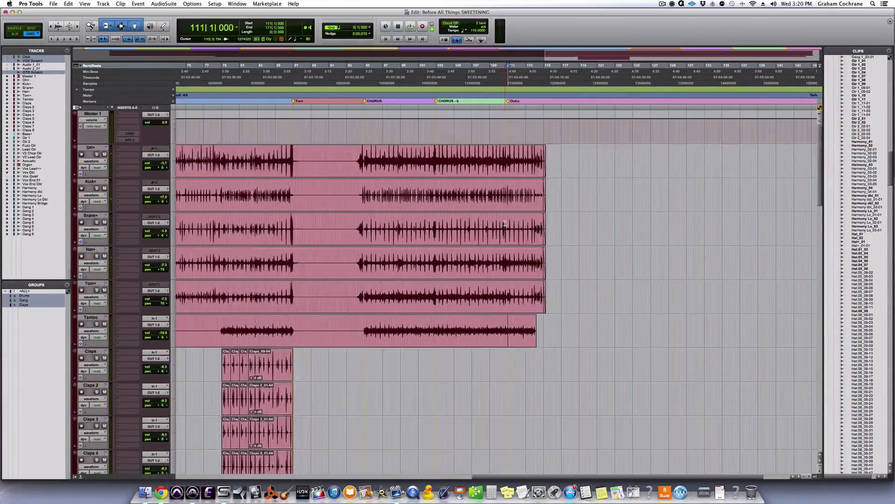
scroll(505, 223, left, 15)
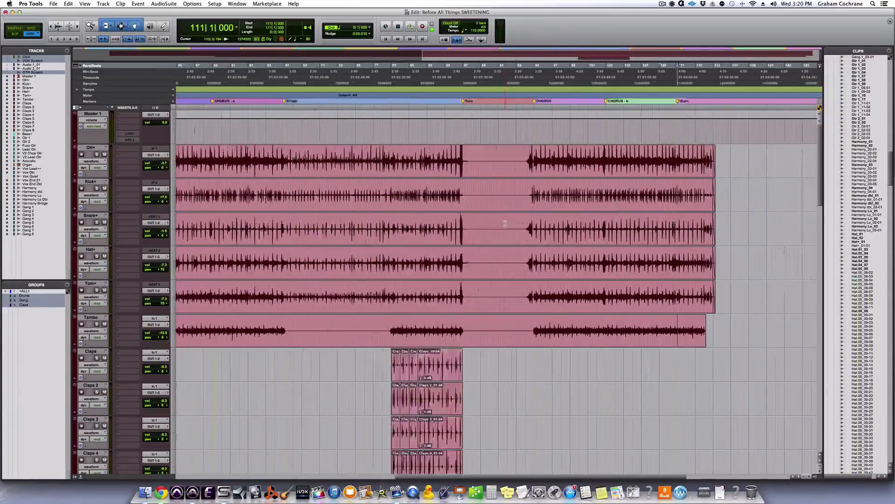
scroll(505, 223, right, 15)
scroll(505, 223, left, 4)
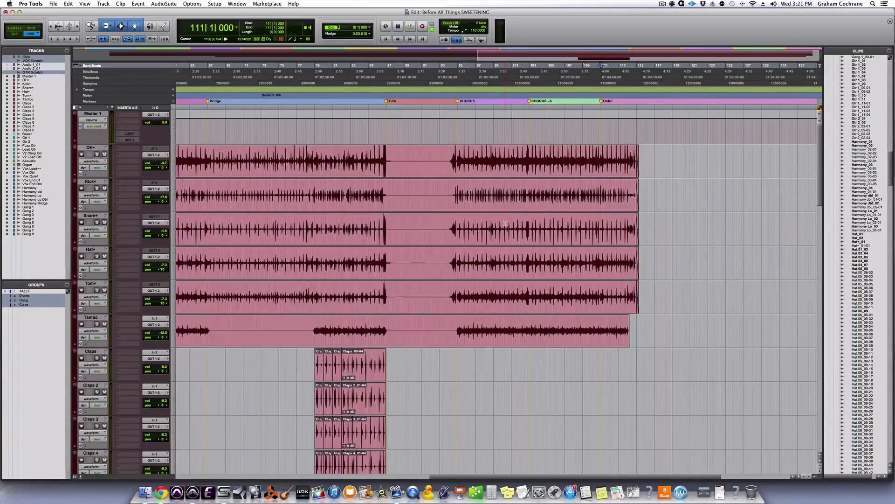
scroll(505, 223, down, 6)
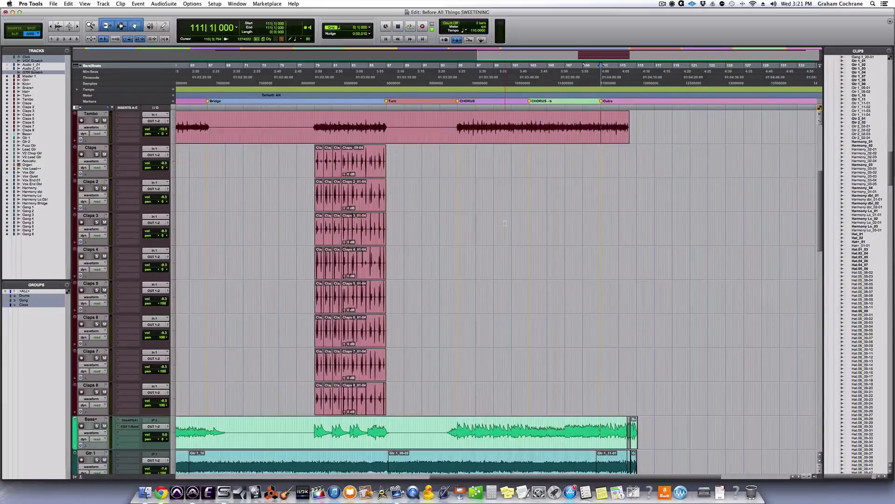
scroll(505, 223, left, 3)
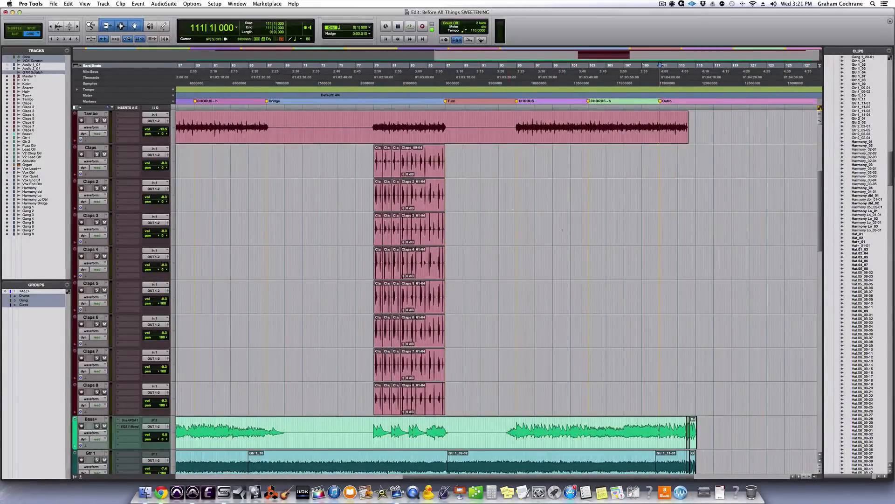
scroll(562, 232, left, 5)
scroll(563, 233, left, 10)
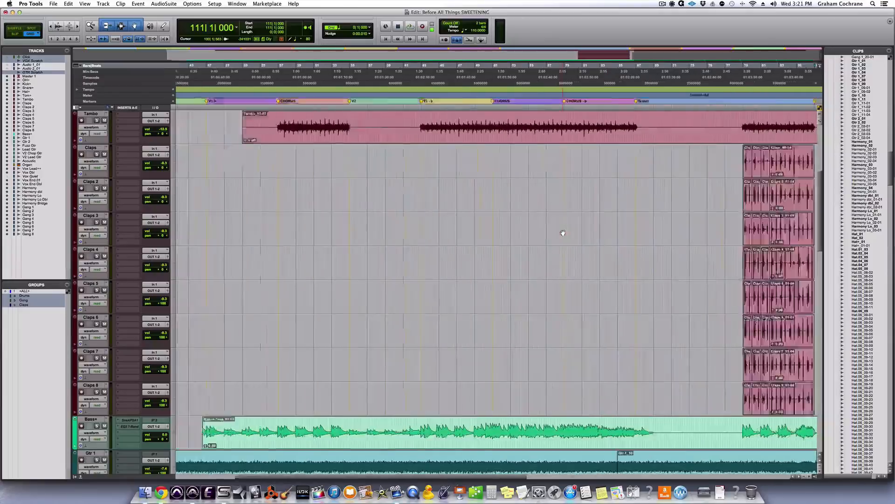
scroll(563, 233, right, 15)
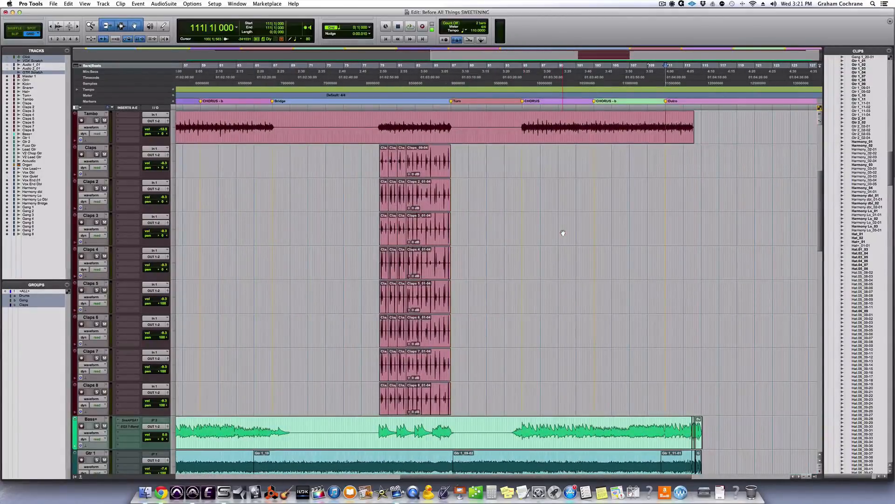
scroll(563, 233, down, 9)
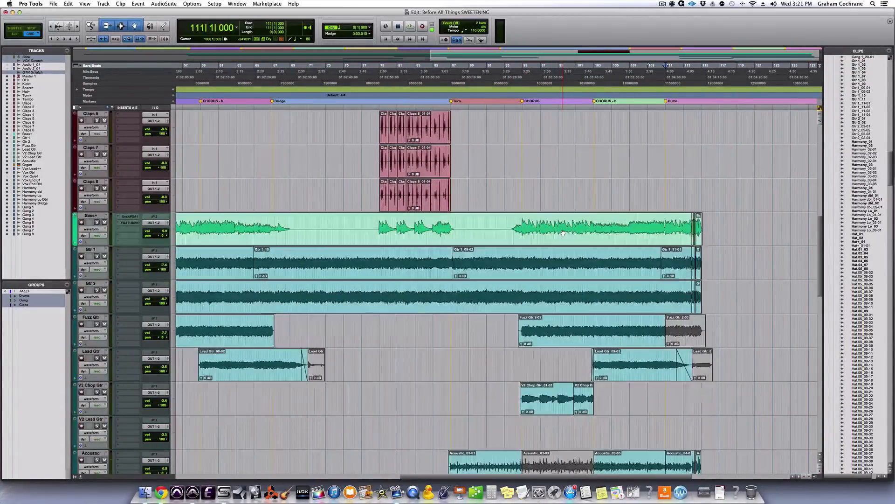
scroll(563, 232, up, 4)
scroll(562, 233, up, 7)
scroll(563, 233, down, 15)
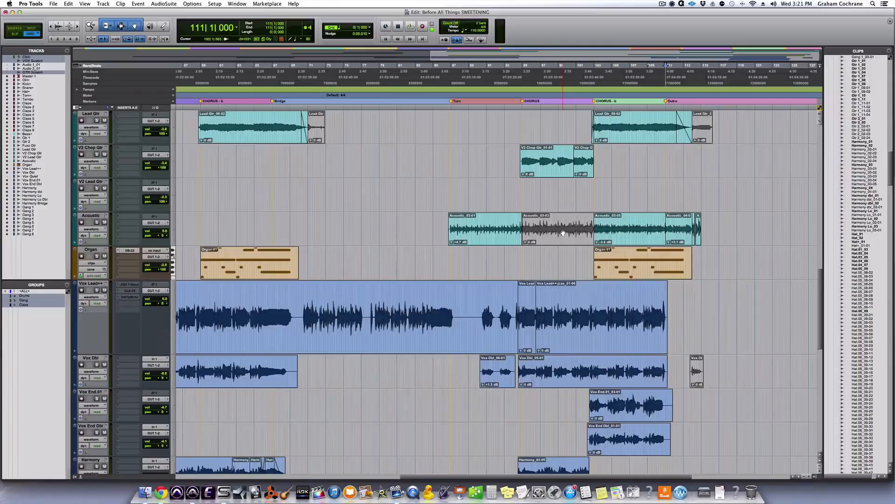
Highlight both Organ clips from 59|1 to the Outro, and clear the selection by placing the edit cursor at 100|3.
click(275, 266)
shift+click(626, 277)
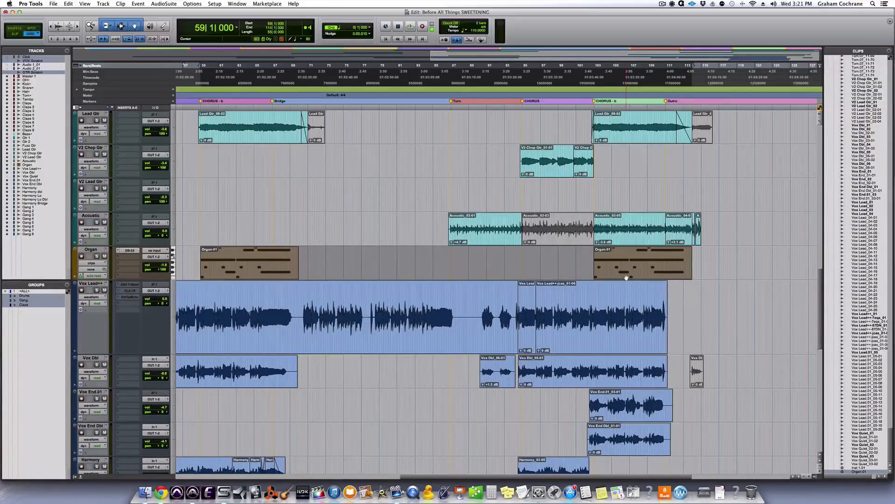
click(572, 259)
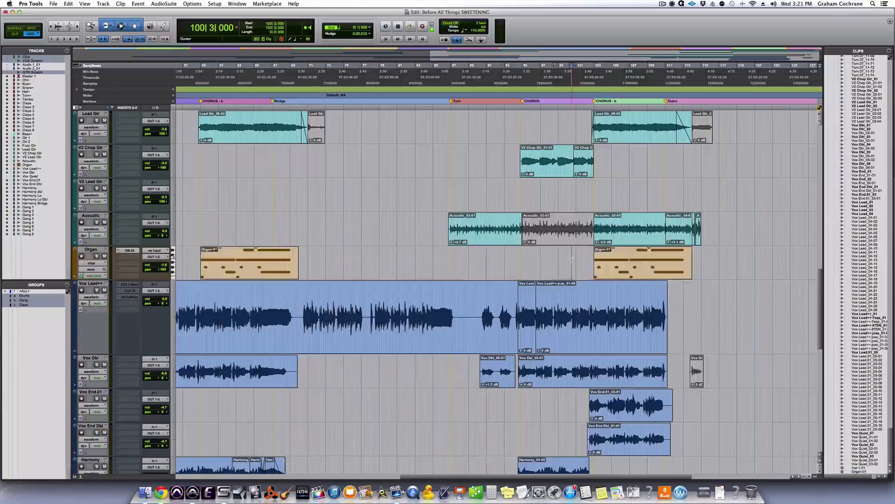
Examine the layering of claps, bass, guitars, organ, vocal doubles, harmonies and gang vocals from the second chorus to the Outro.
scroll(571, 260, up, 6)
scroll(572, 260, up, 8)
scroll(413, 276, down, 4)
scroll(537, 268, down, 12)
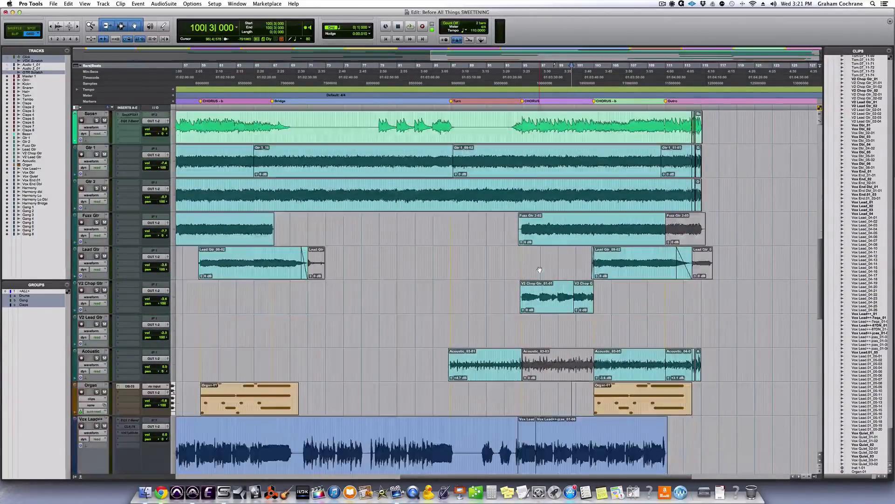
scroll(540, 270, down, 10)
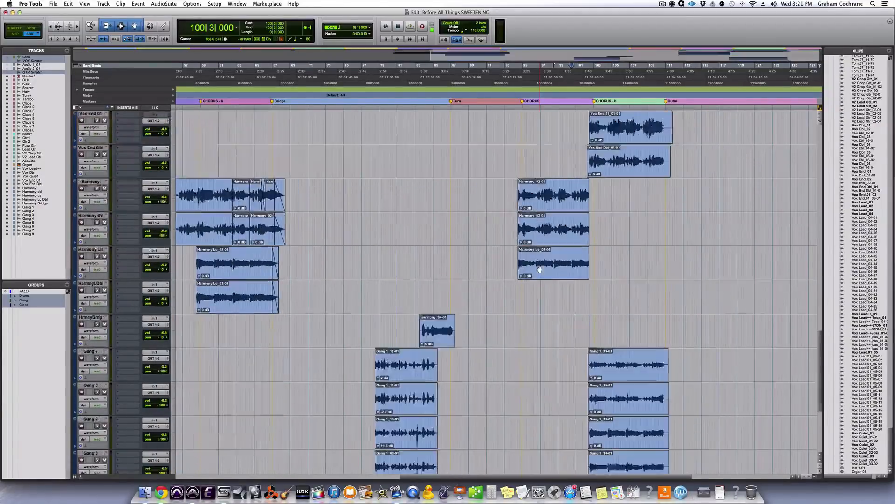
scroll(540, 269, up, 5)
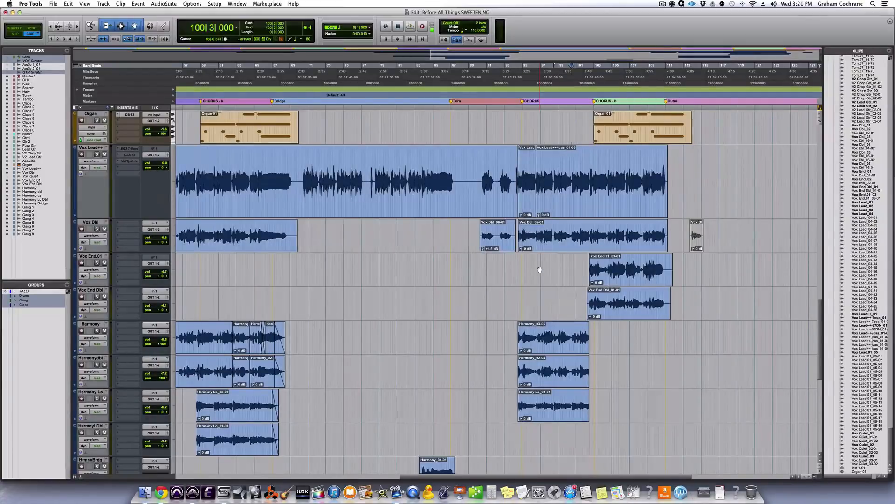
scroll(539, 269, up, 12)
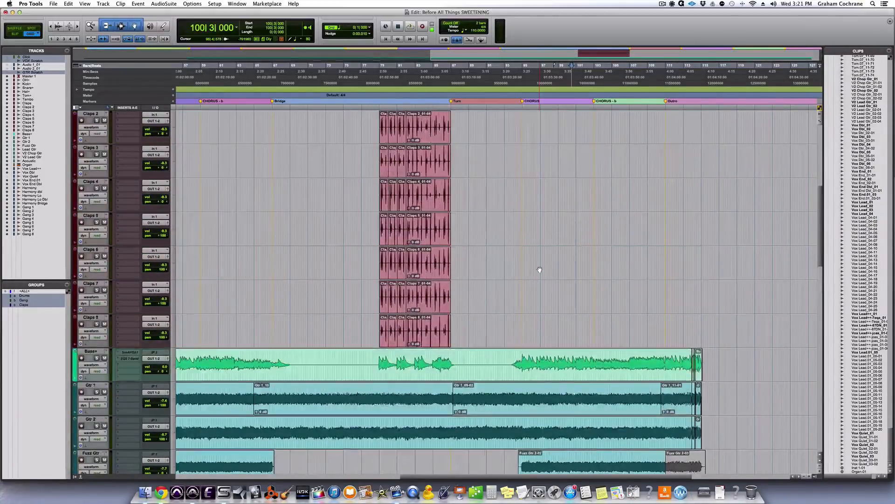
scroll(540, 270, down, 4)
scroll(540, 338, left, 3)
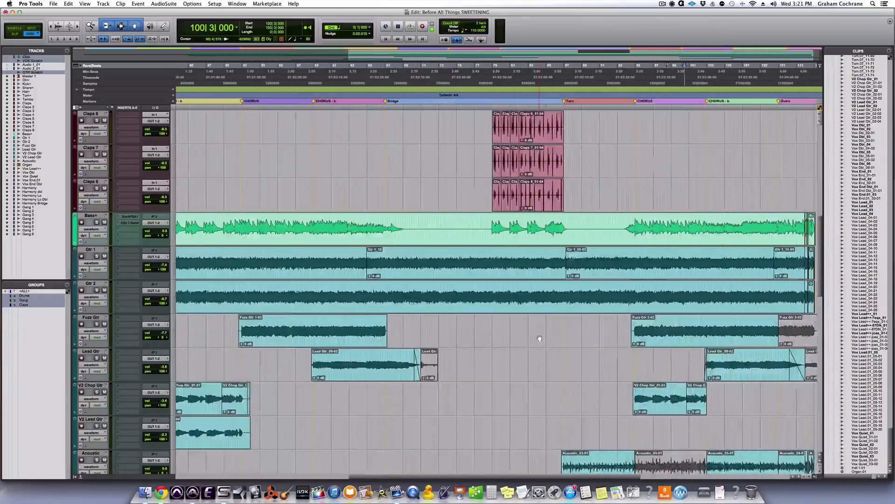
scroll(540, 338, down, 3)
scroll(539, 338, up, 5)
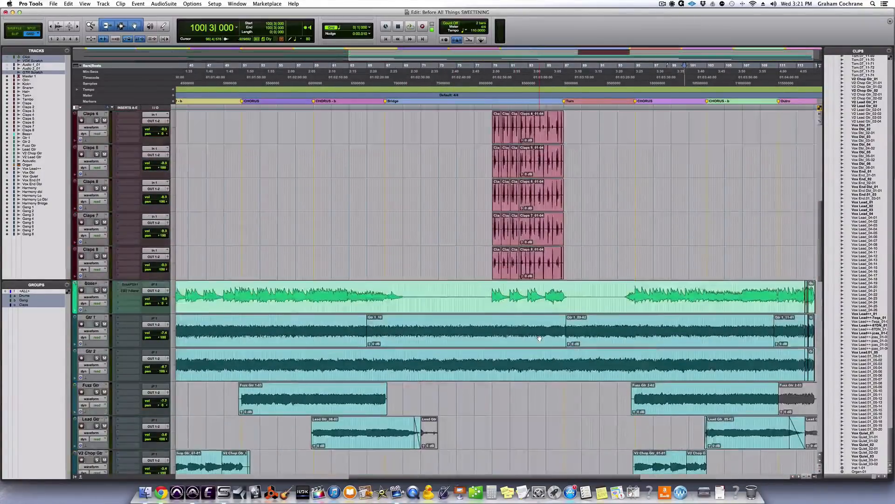
Close the notification sidebar and place the edit cursor at 72|3 in the Bridge.
scroll(540, 338, up, 6)
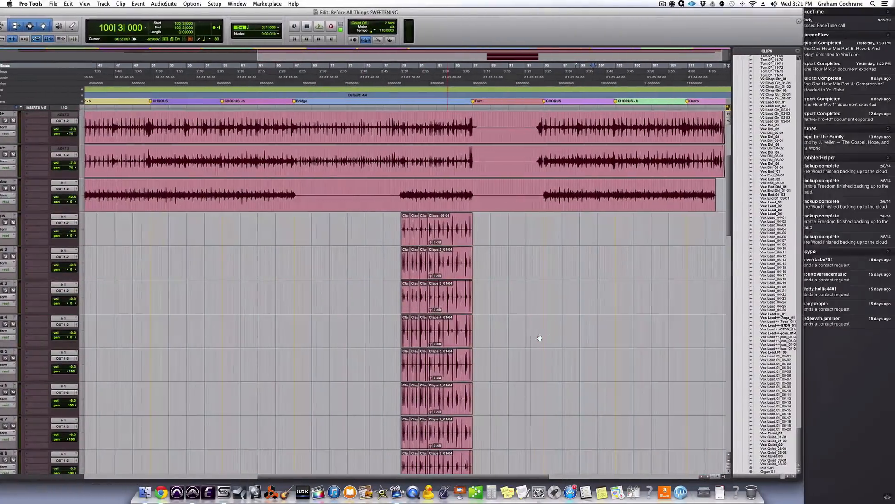
click(539, 338)
click(433, 298)
Survey the arrangement from the Intro to the Outro, viewing the tracks from the drums down to the gang vocals.
key(Home)
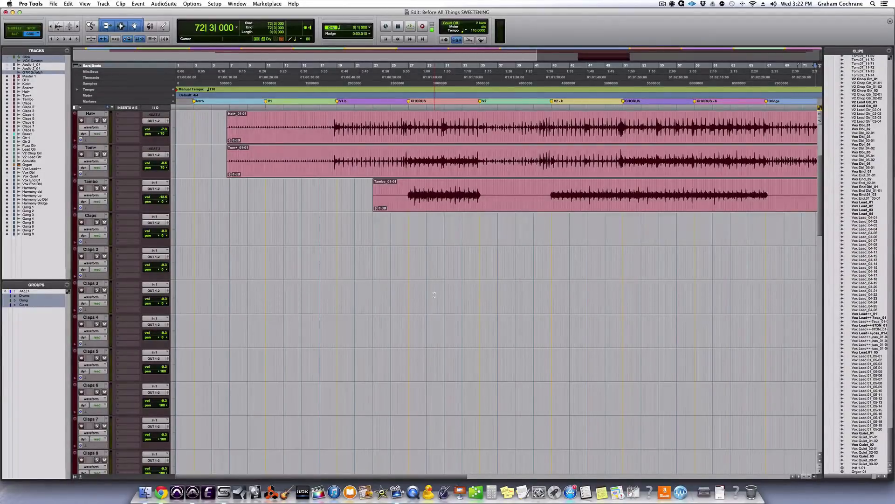
scroll(434, 294, right, 10)
scroll(434, 295, right, 15)
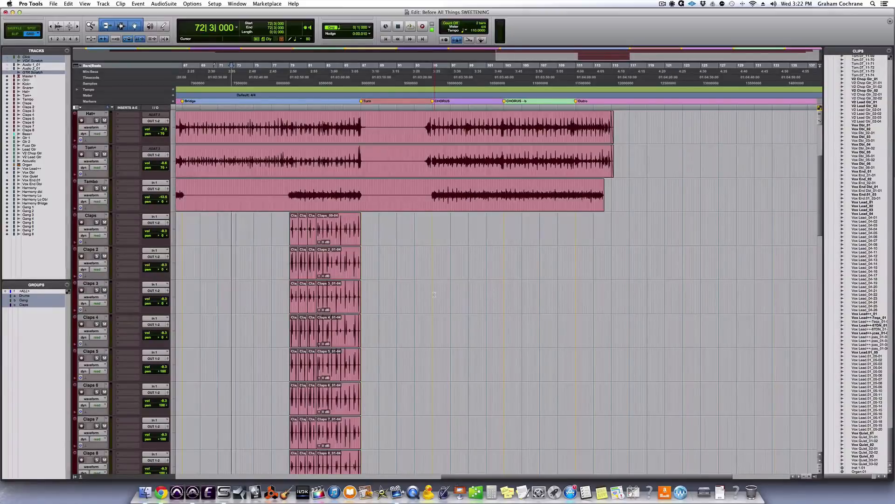
scroll(434, 294, down, 15)
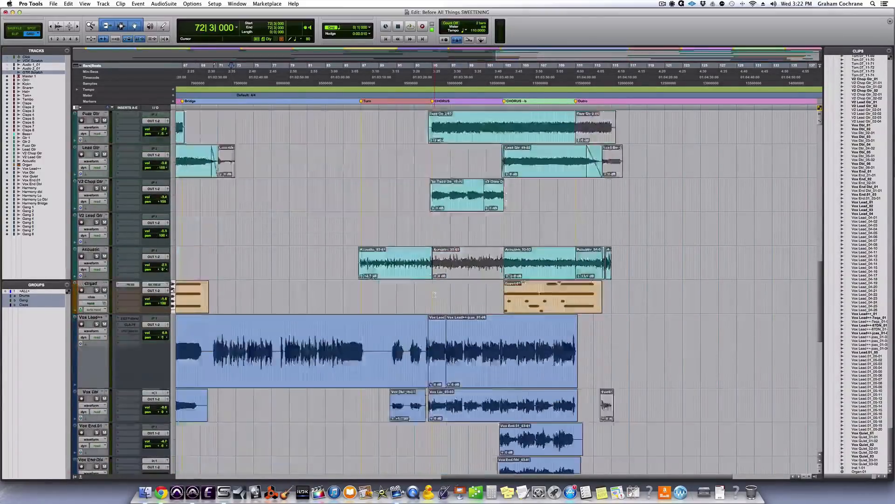
scroll(434, 294, down, 15)
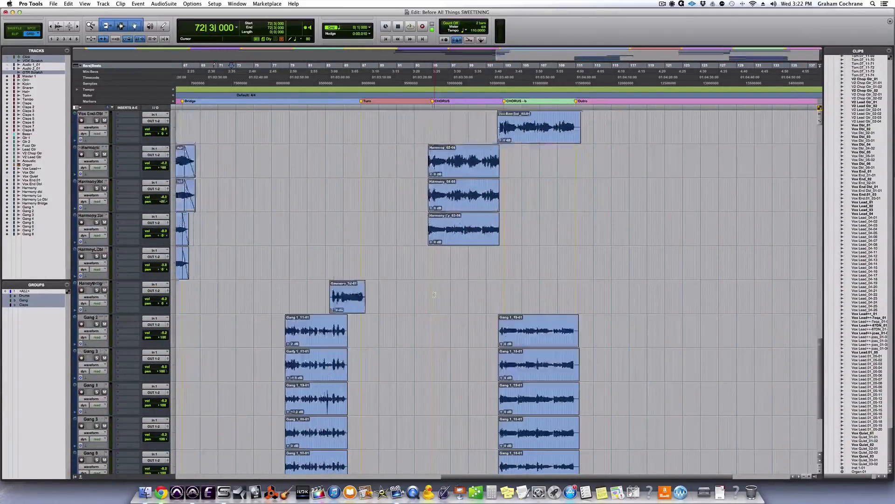
scroll(434, 295, up, 20)
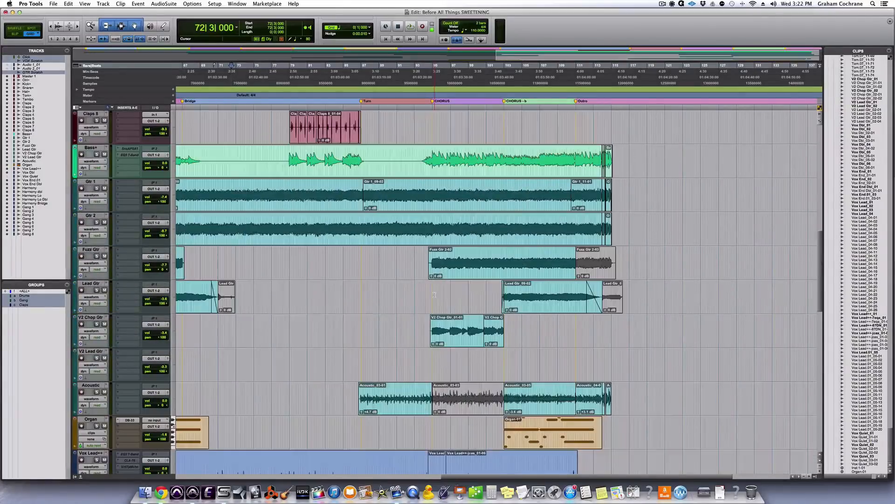